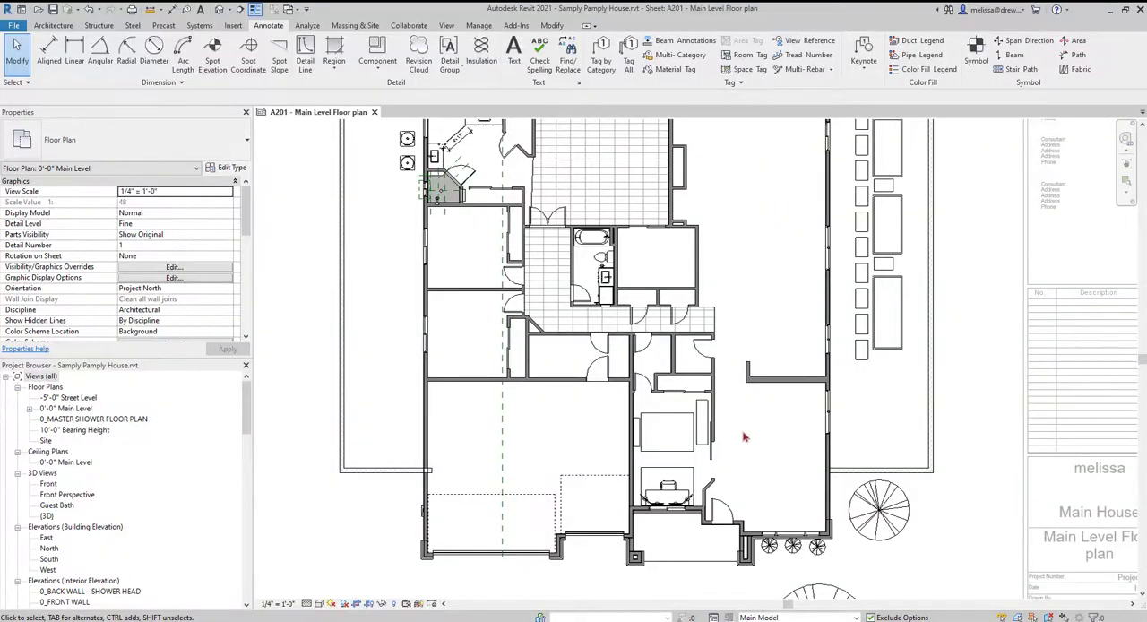
- Turn off the Thin Lines display around the bedroom door so the floor plan shows its actual line weights
{"action": "scroll", "coordinate": [622, 374], "scroll_direction": "up", "scroll_amount": 5}
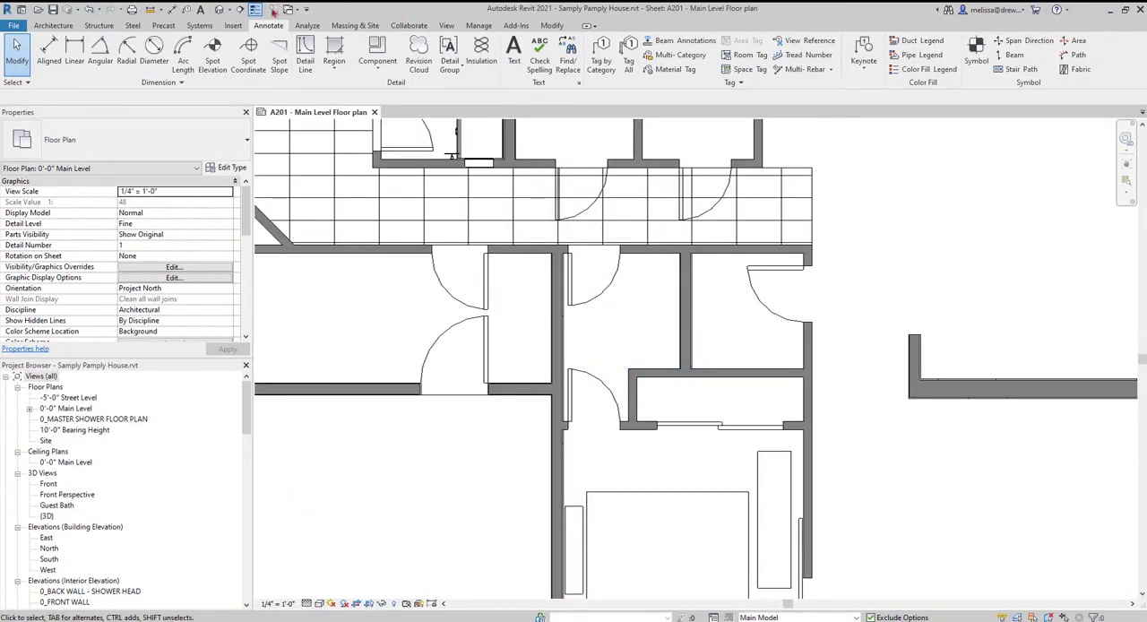
{"action": "scroll", "coordinate": [574, 421], "scroll_direction": "up", "scroll_amount": 6}
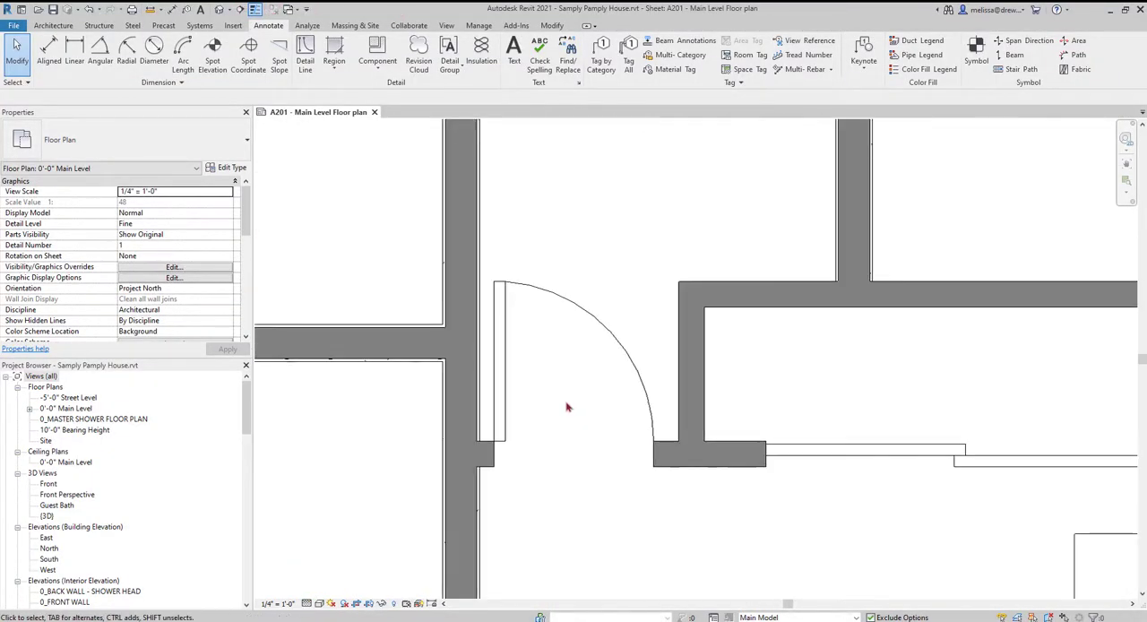
{"action": "scroll", "coordinate": [566, 408], "scroll_direction": "up", "scroll_amount": 1}
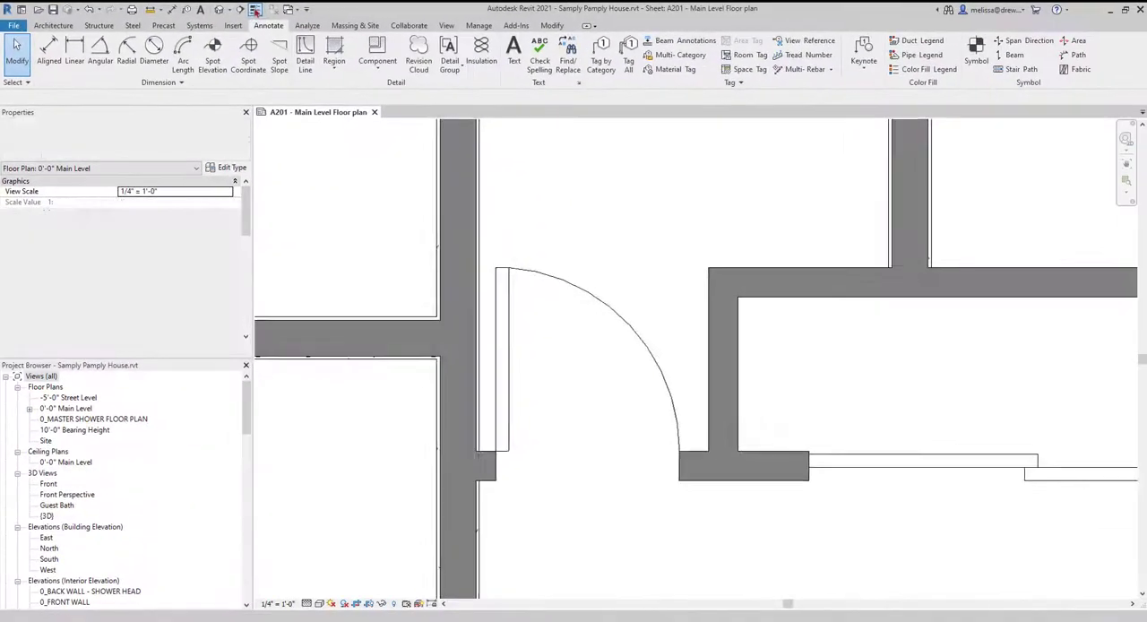
{"action": "left_click", "coordinate": [255, 9]}
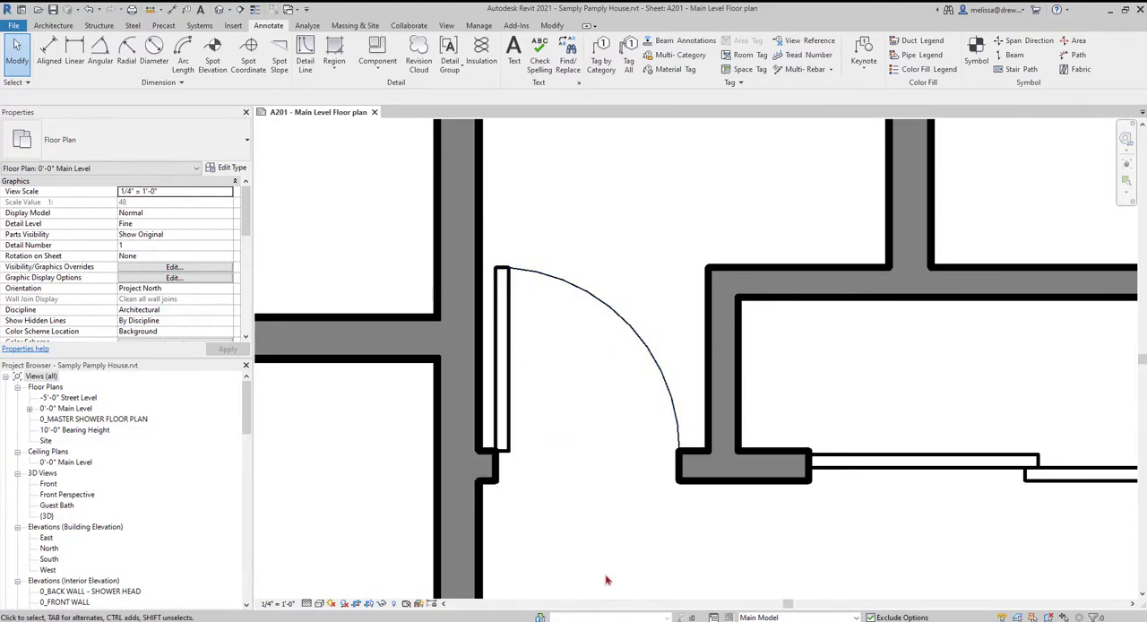
{"action": "scroll", "coordinate": [606, 579], "scroll_direction": "down", "scroll_amount": 3}
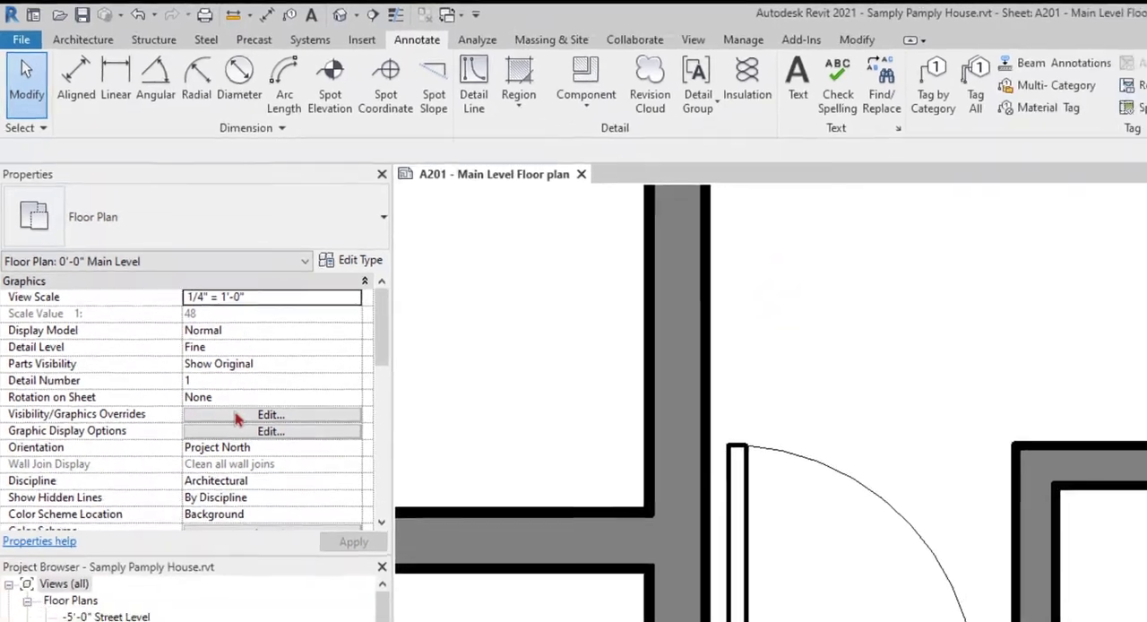
- Open the floor plan's Visibility/Graphic Overrides, expand the Doors subcategories, and place the dialog clear of the door
{"action": "left_click", "coordinate": [253, 452]}
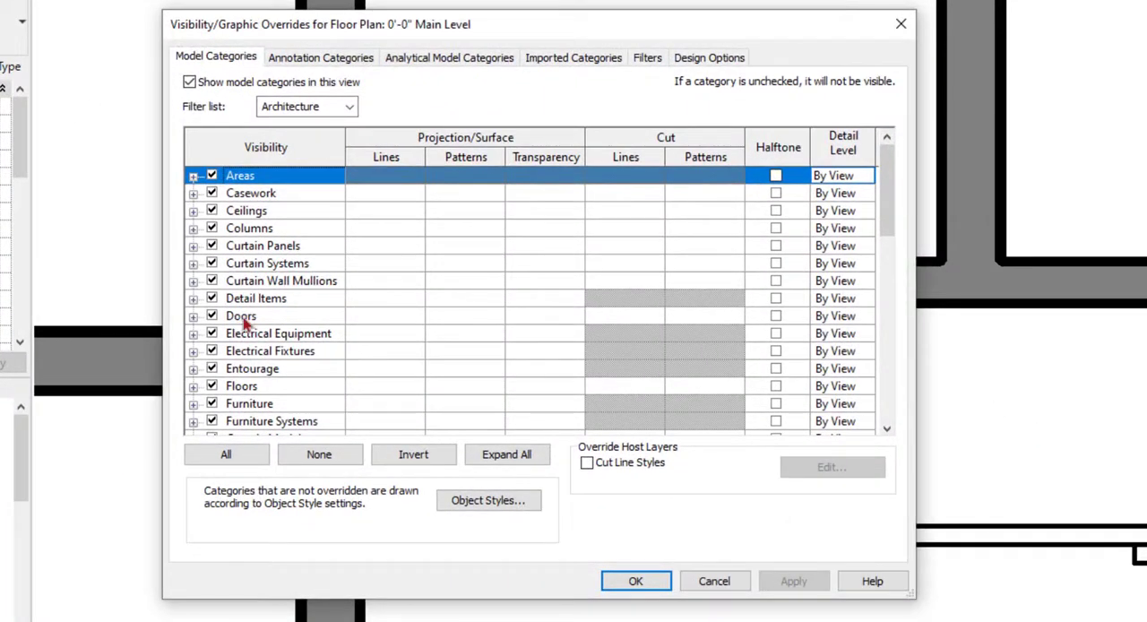
{"action": "left_click", "coordinate": [244, 320]}
{"action": "left_click", "coordinate": [193, 315]}
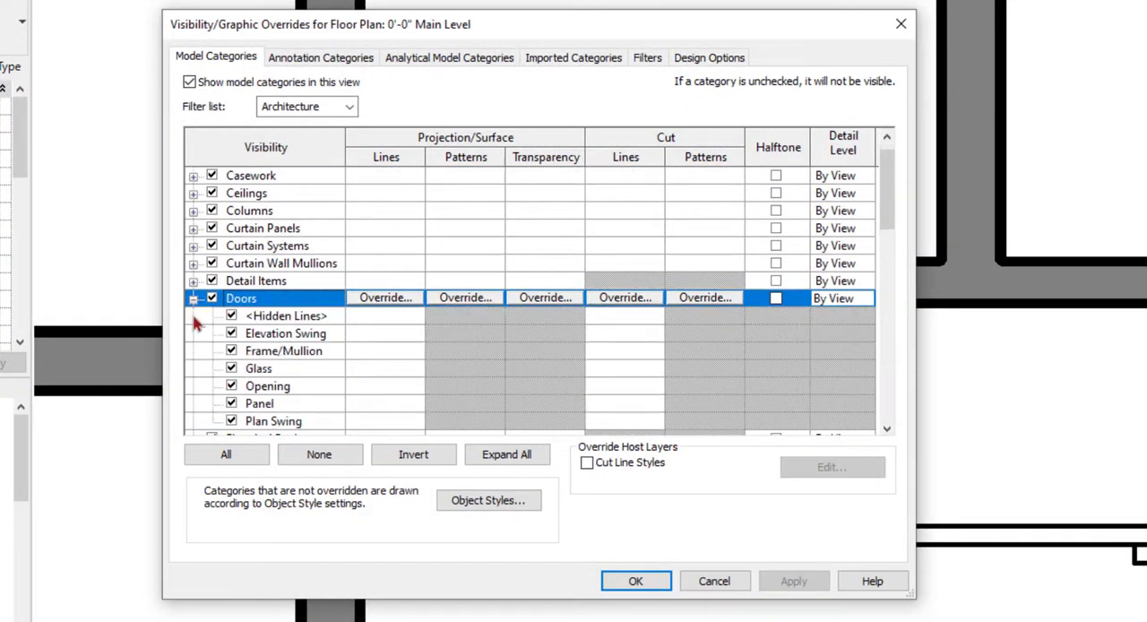
{"action": "scroll", "coordinate": [257, 309], "scroll_direction": "down", "scroll_amount": 1}
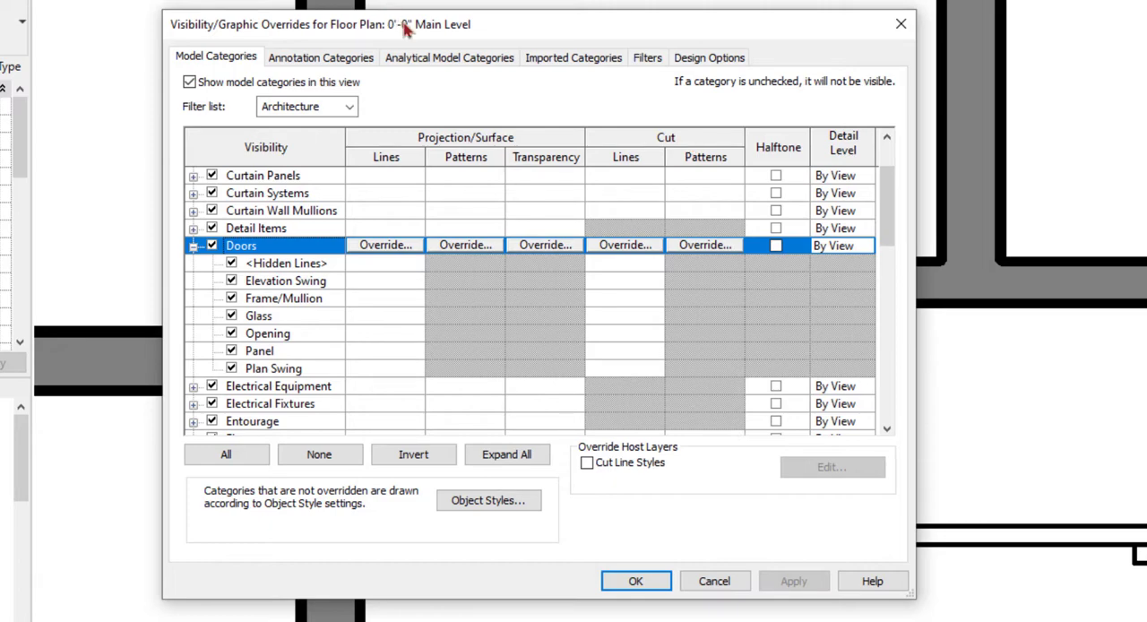
{"action": "mouse_move", "coordinate": [405, 30]}
{"action": "left_mouse_down"}
{"action": "mouse_move", "coordinate": [922, 305]}
{"action": "mouse_move", "coordinate": [882, 97]}
{"action": "mouse_move", "coordinate": [901, 95]}
{"action": "left_mouse_up"}
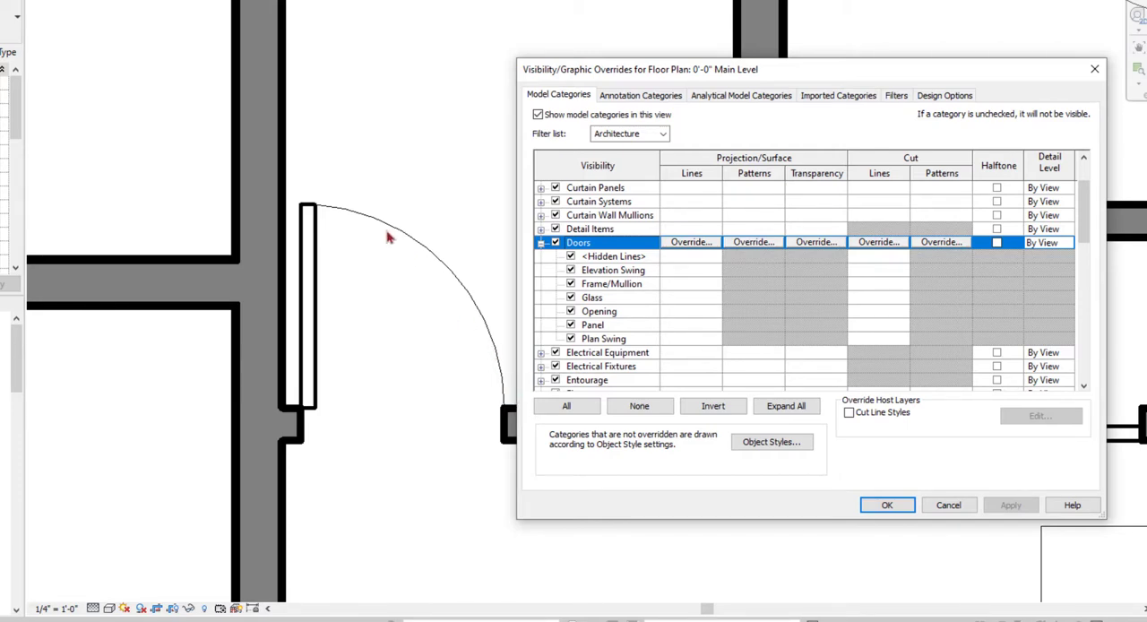
- Override the projection line color of the Doors Plan Swing subcategory with red and apply it to the view
{"action": "left_click", "coordinate": [698, 340]}
{"action": "left_click", "coordinate": [694, 338]}
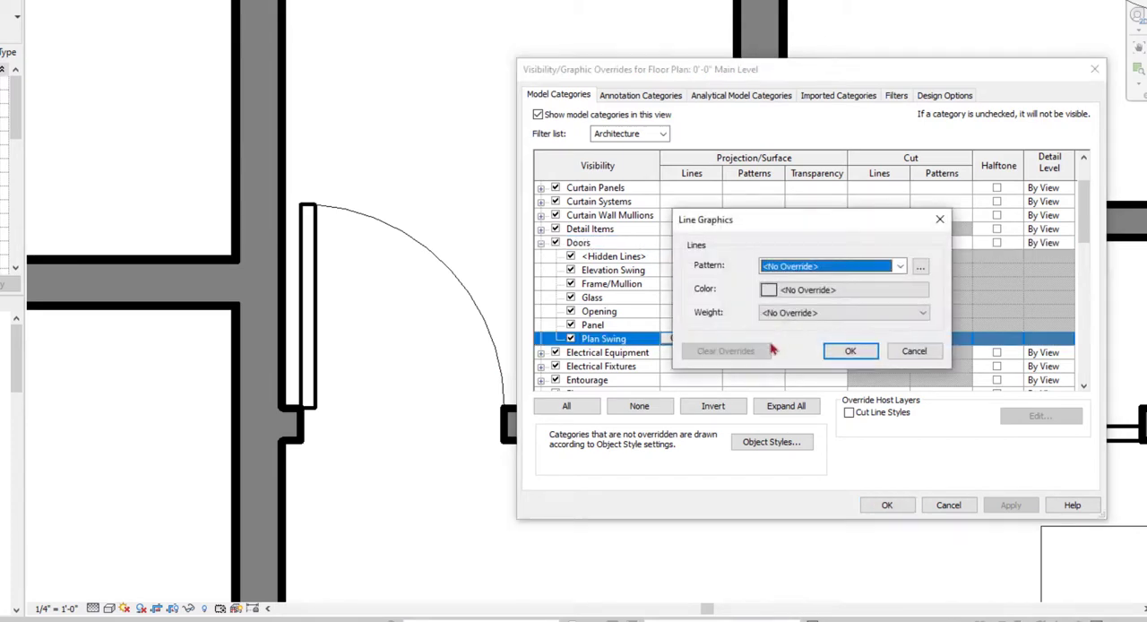
{"action": "left_click", "coordinate": [776, 289]}
{"action": "left_click", "coordinate": [673, 307]}
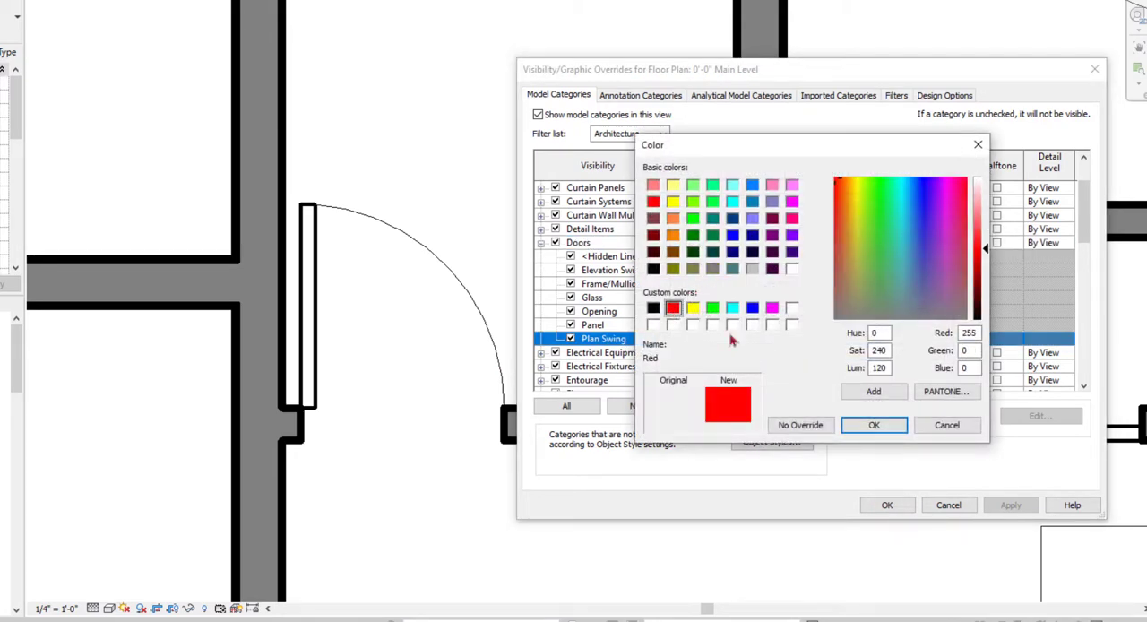
{"action": "left_click", "coordinate": [873, 425]}
{"action": "left_click", "coordinate": [842, 352]}
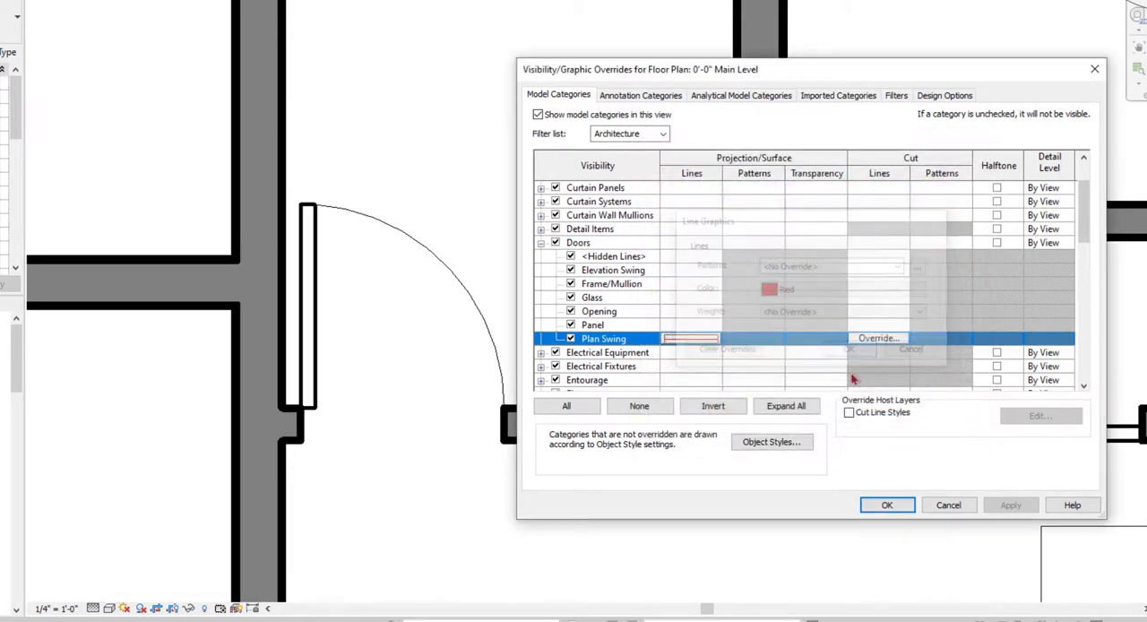
{"action": "left_click", "coordinate": [887, 505]}
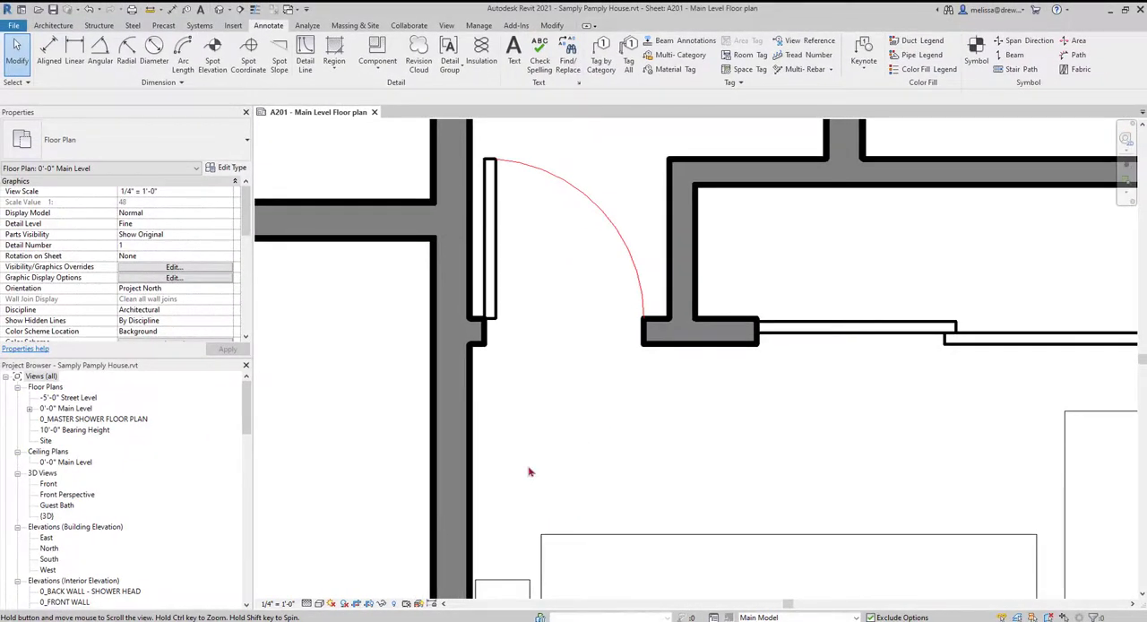
- Turn Thin Lines on and back off to compare how the door and wall lines display
{"action": "scroll", "coordinate": [278, 466], "scroll_direction": "up", "scroll_amount": 3}
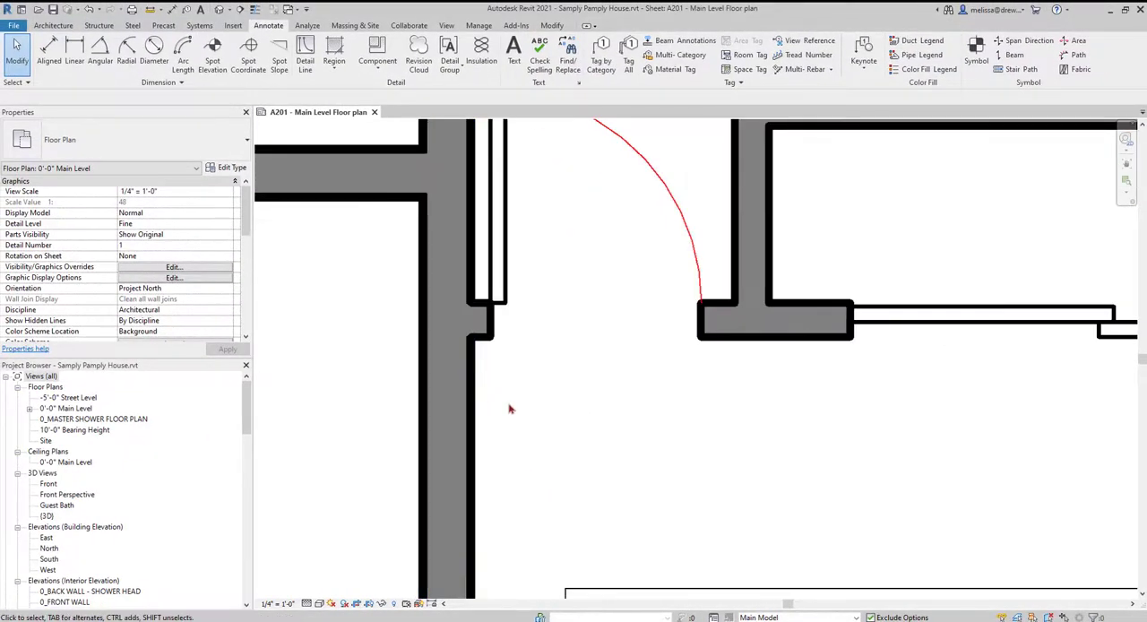
{"action": "left_click", "coordinate": [255, 9]}
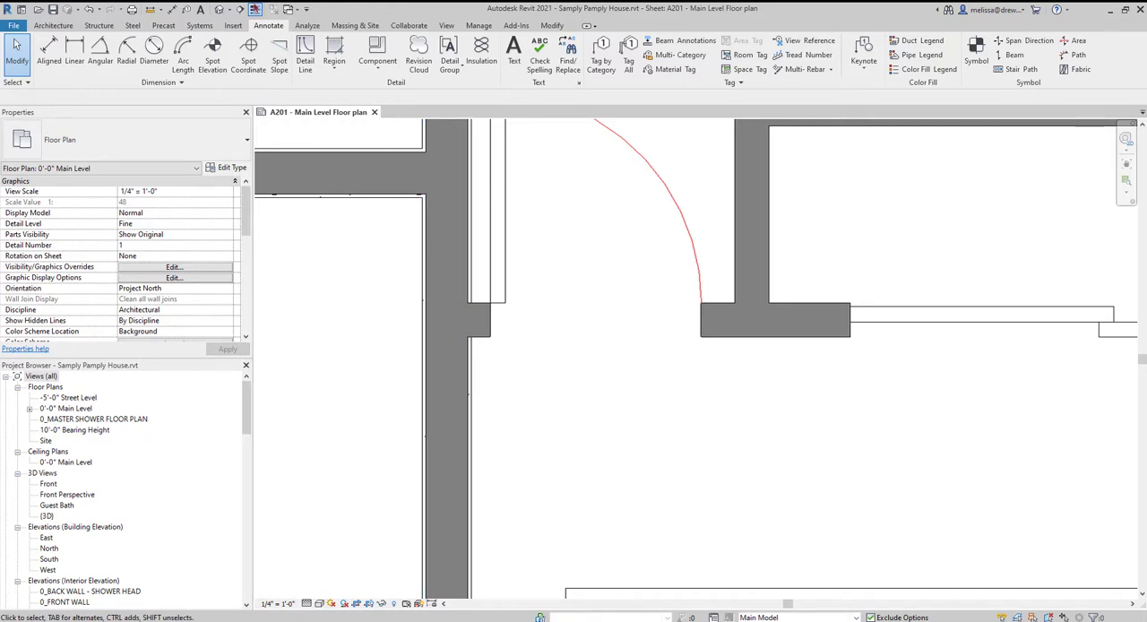
{"action": "key", "text": "t"}
{"action": "key", "text": "l"}
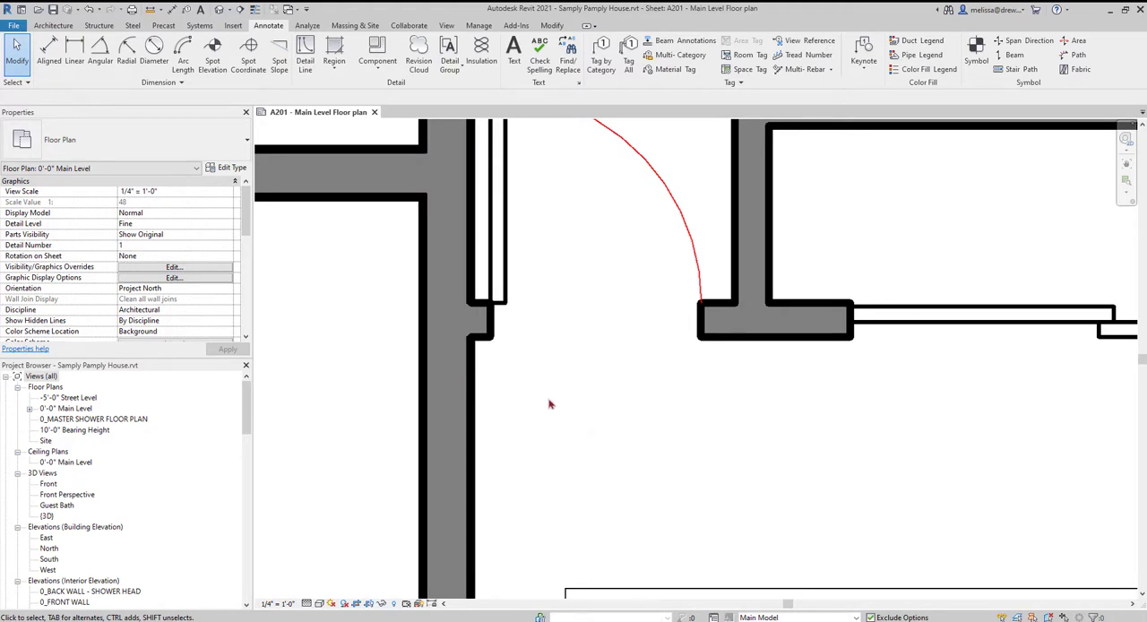
- Reopen the floor plan's Visibility/Graphic Overrides and expand the Walls subcategories
{"action": "left_click", "coordinate": [166, 267]}
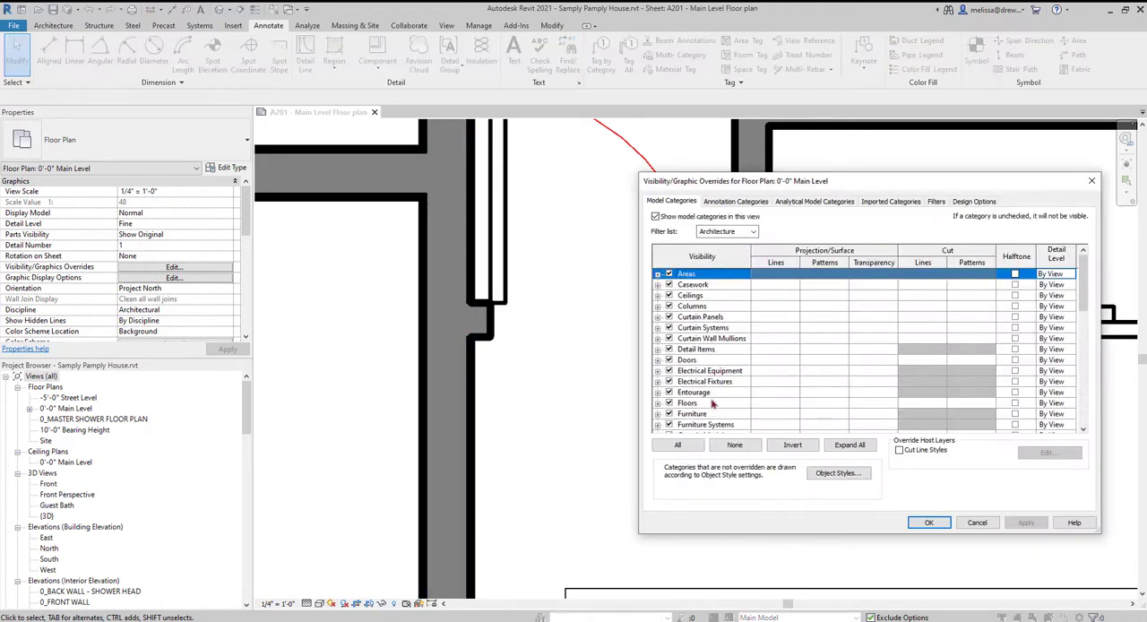
{"action": "left_click", "coordinate": [690, 404]}
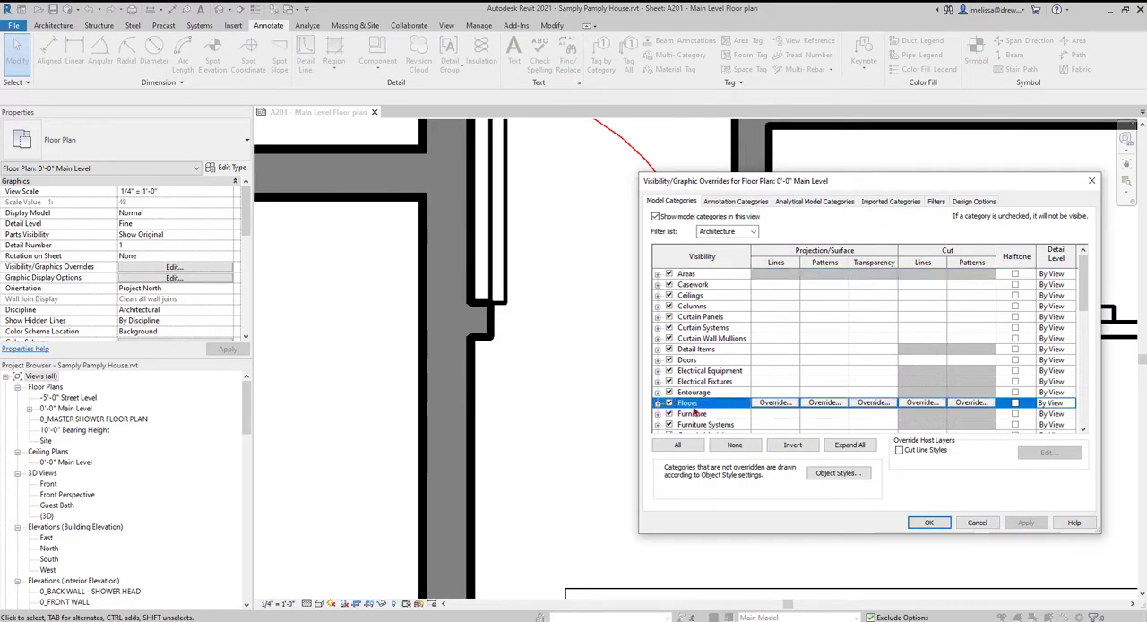
{"action": "key", "text": "w"}
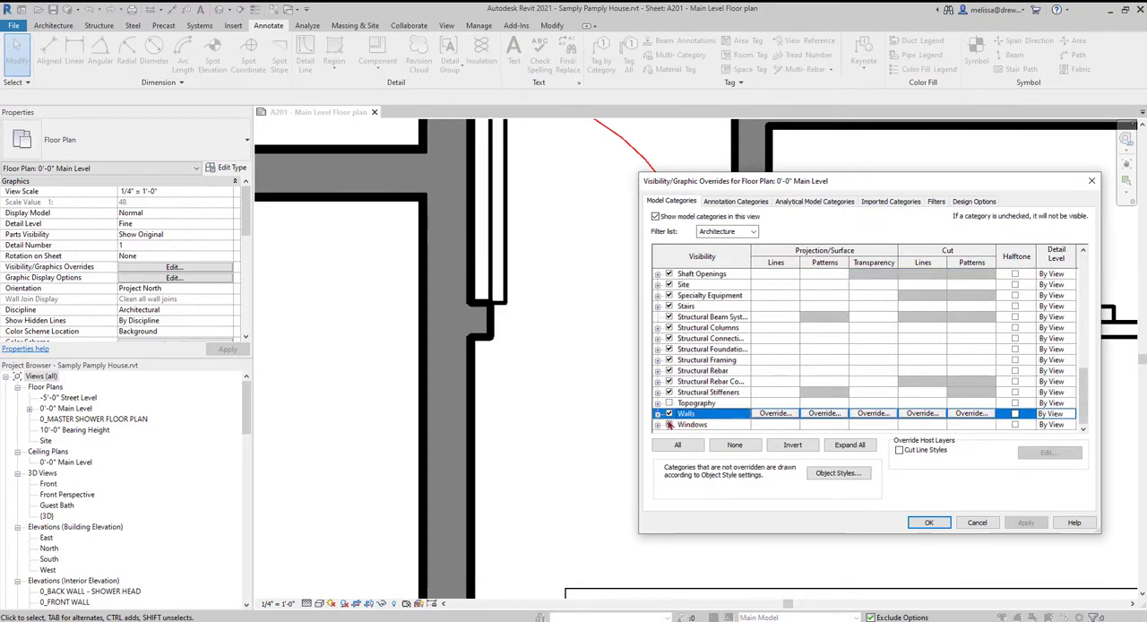
{"action": "left_click", "coordinate": [657, 413]}
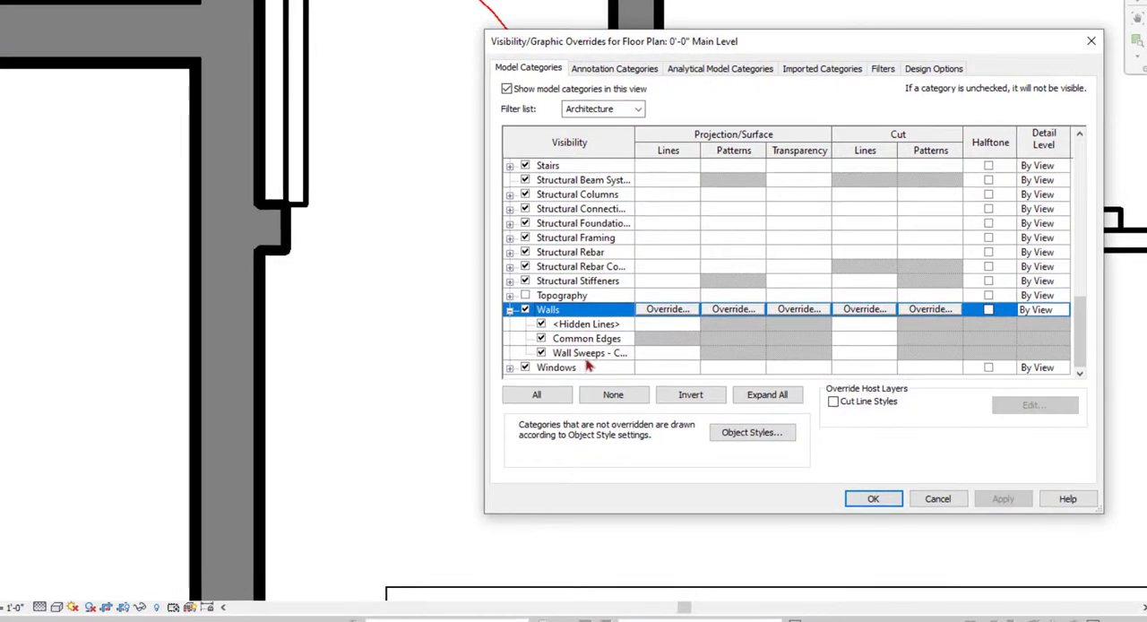
- Try overriding the cut line weight of the Walls Common Edges subcategory with 1
{"action": "left_click", "coordinate": [584, 328]}
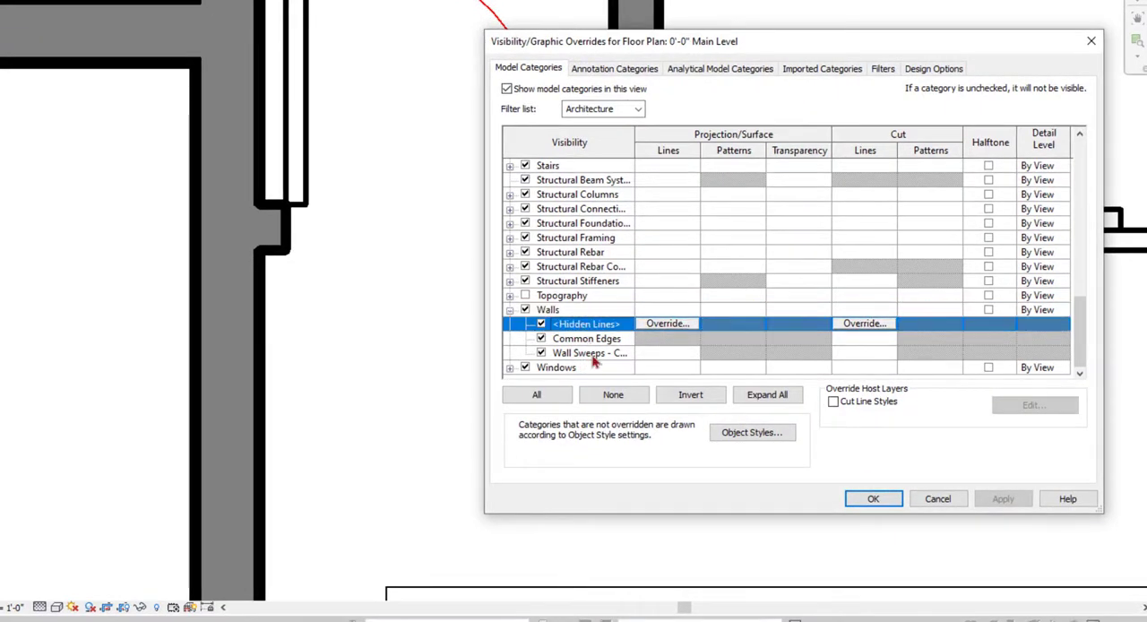
{"action": "left_click", "coordinate": [581, 354]}
{"action": "left_click", "coordinate": [565, 340]}
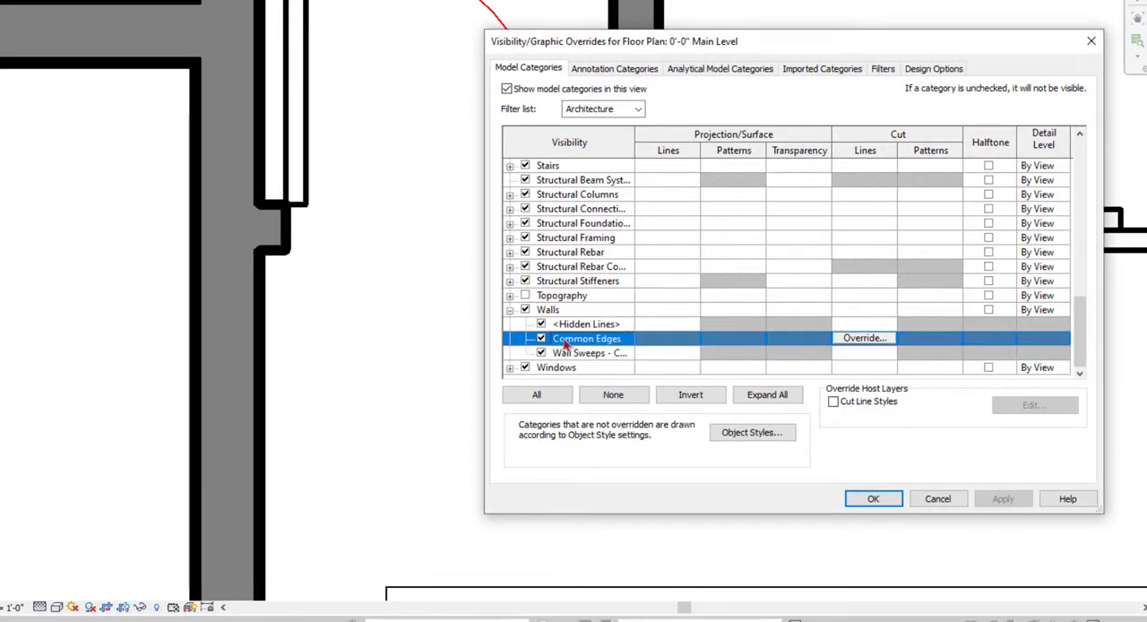
{"action": "left_click", "coordinate": [886, 339]}
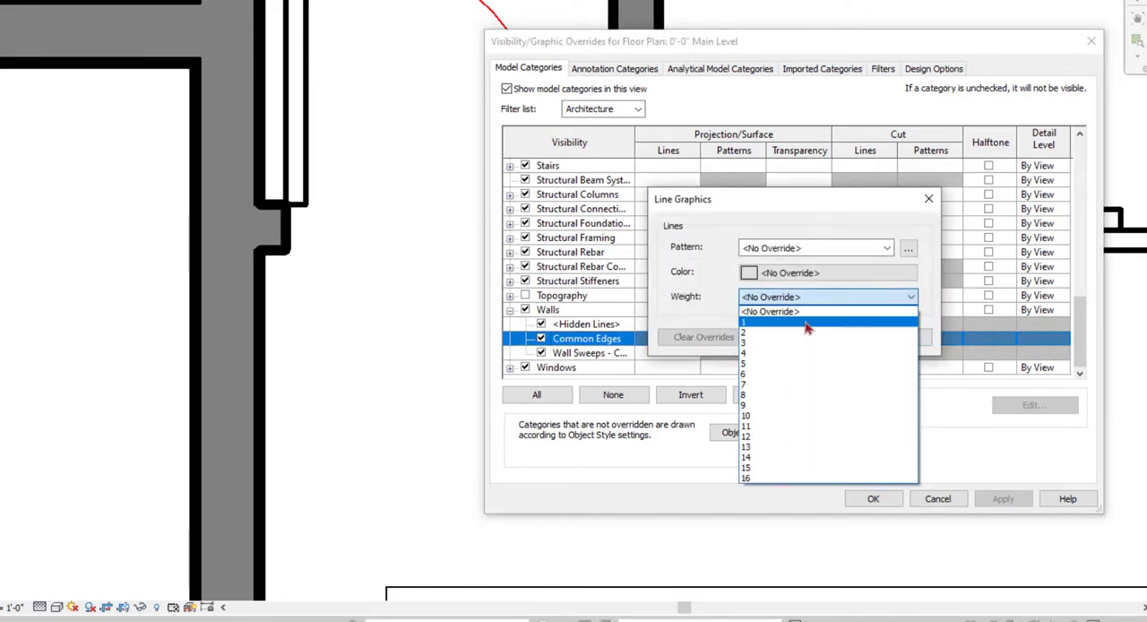
{"action": "left_click", "coordinate": [748, 323]}
{"action": "left_click", "coordinate": [824, 337]}
{"action": "left_click", "coordinate": [1010, 500]}
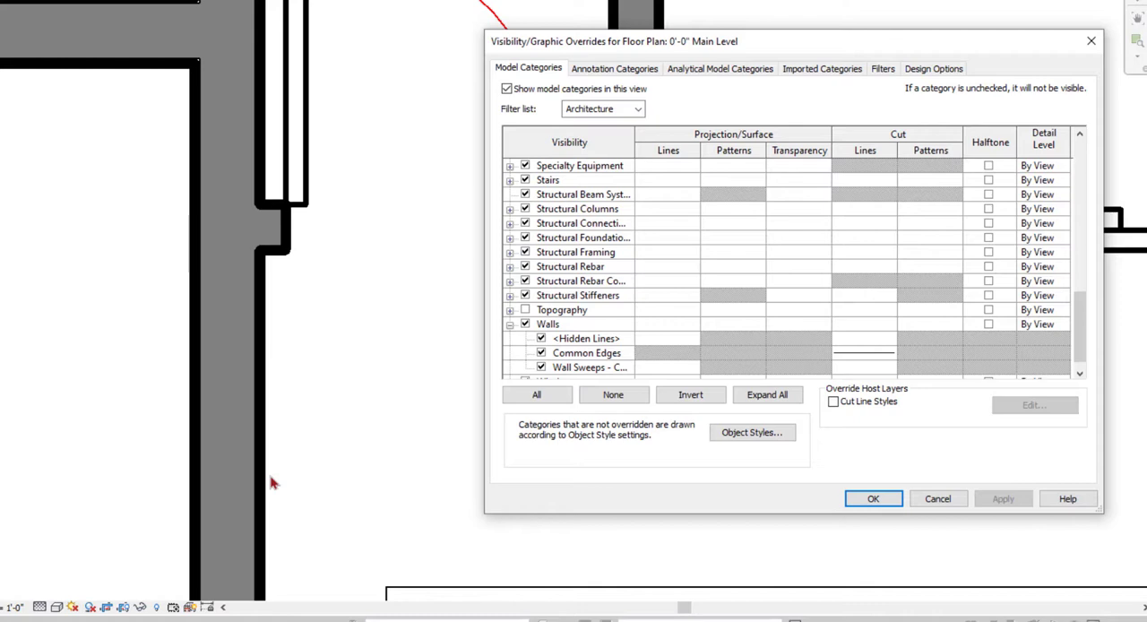
- Clear the cut line override from the Walls Common Edges subcategory and apply the change
{"action": "left_click", "coordinate": [887, 356]}
{"action": "left_click", "coordinate": [887, 356]}
{"action": "left_click", "coordinate": [709, 336]}
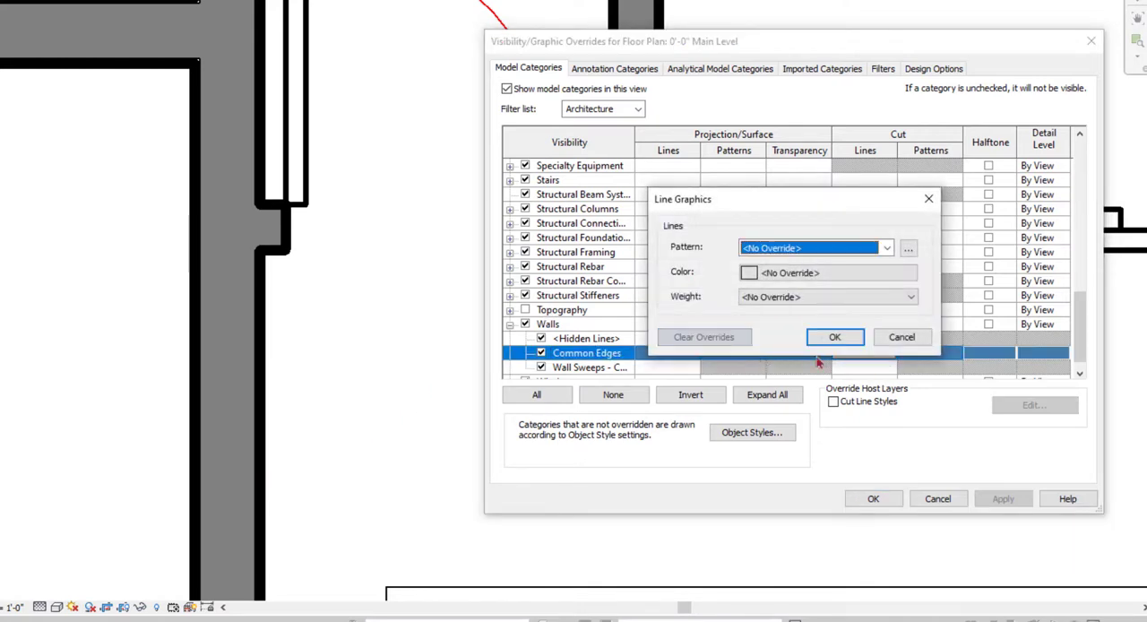
{"action": "left_click", "coordinate": [835, 336]}
{"action": "left_click", "coordinate": [1002, 499]}
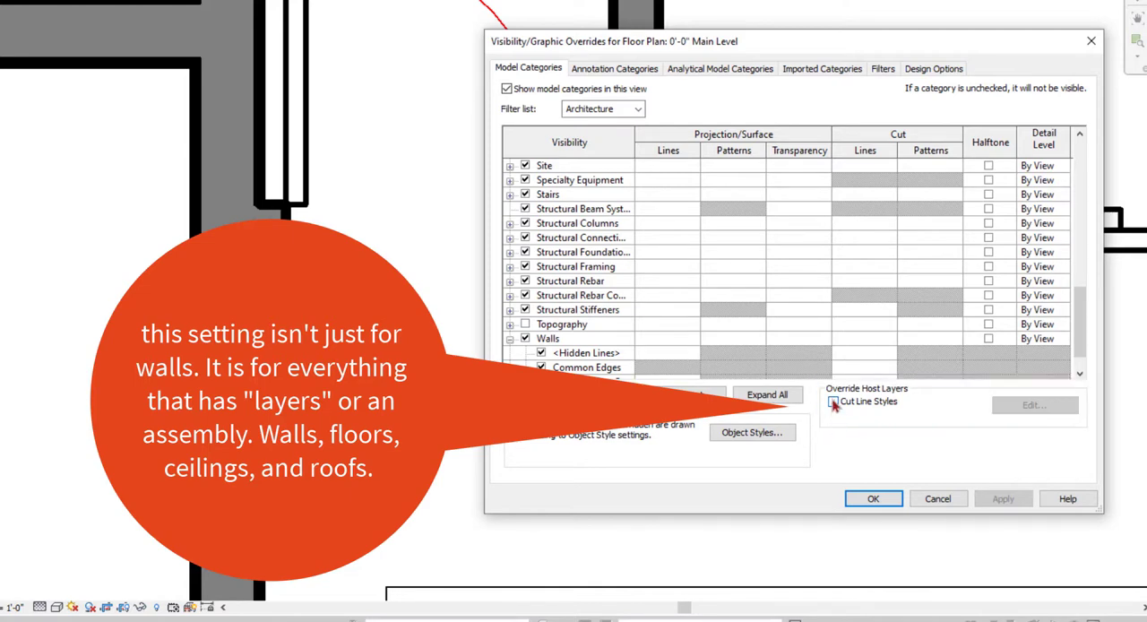
- Enable the Cut Line Styles override for host layers and set the Finish 1 [4] and Finish 2 [5] line weights to 1
{"action": "left_click", "coordinate": [834, 403]}
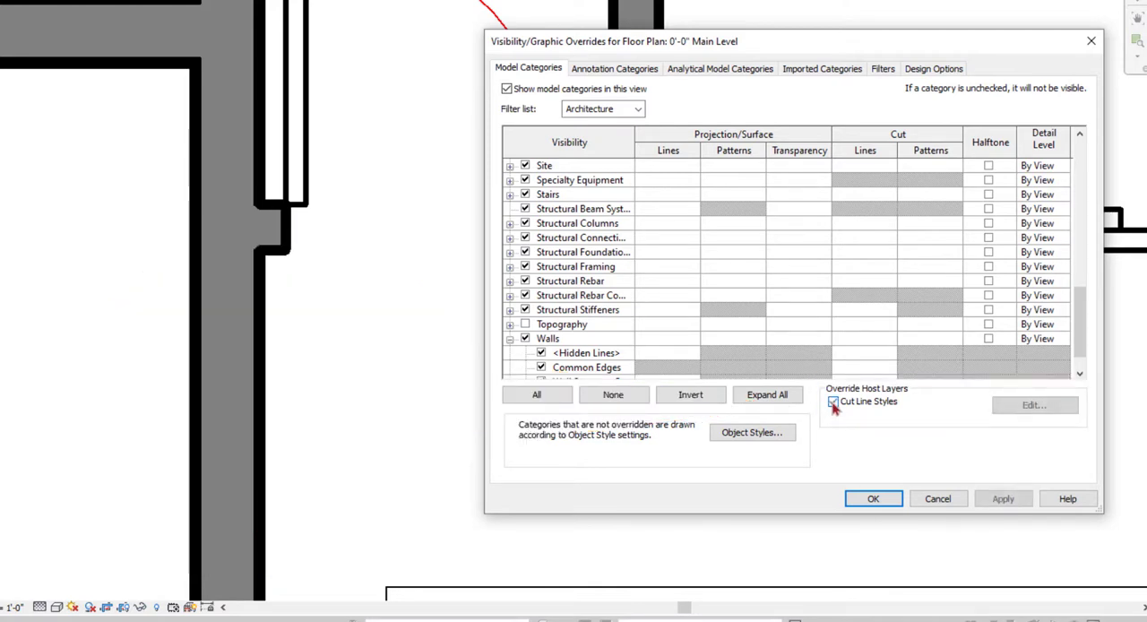
{"action": "left_click", "coordinate": [1031, 408]}
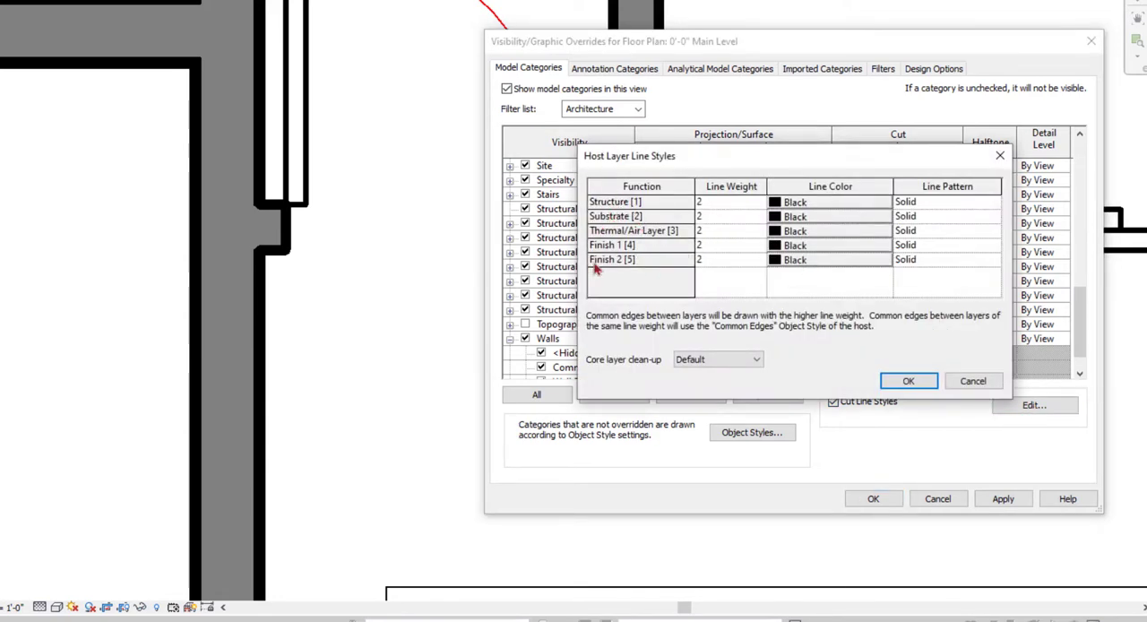
{"action": "left_click", "coordinate": [759, 261]}
{"action": "left_click", "coordinate": [760, 261]}
{"action": "left_click", "coordinate": [706, 272]}
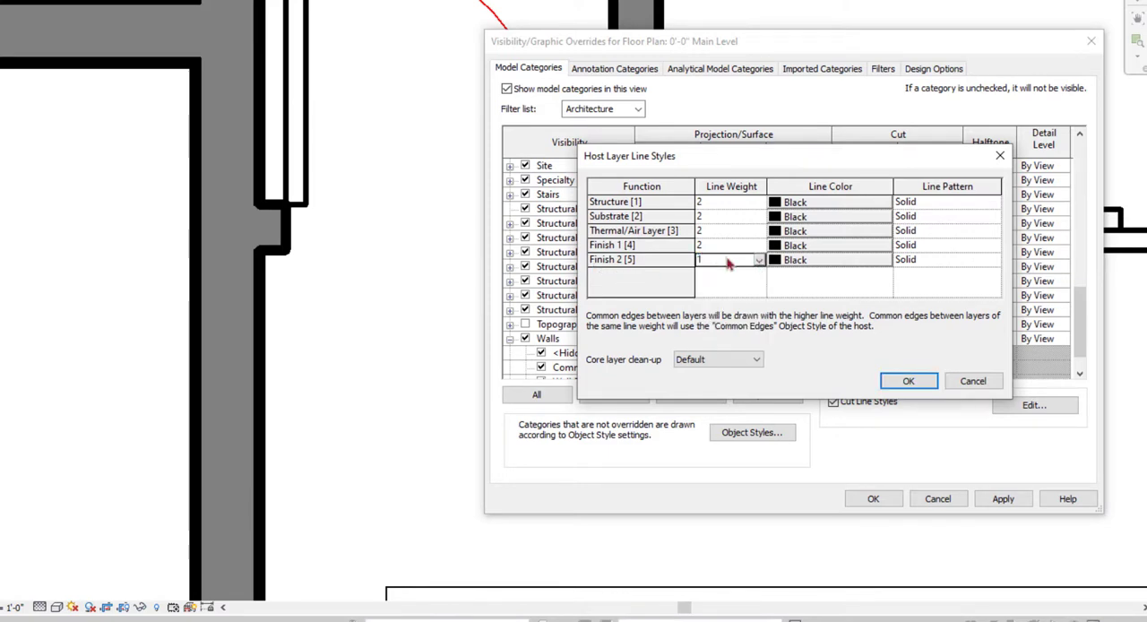
{"action": "double_click", "coordinate": [761, 245]}
{"action": "left_click", "coordinate": [729, 258]}
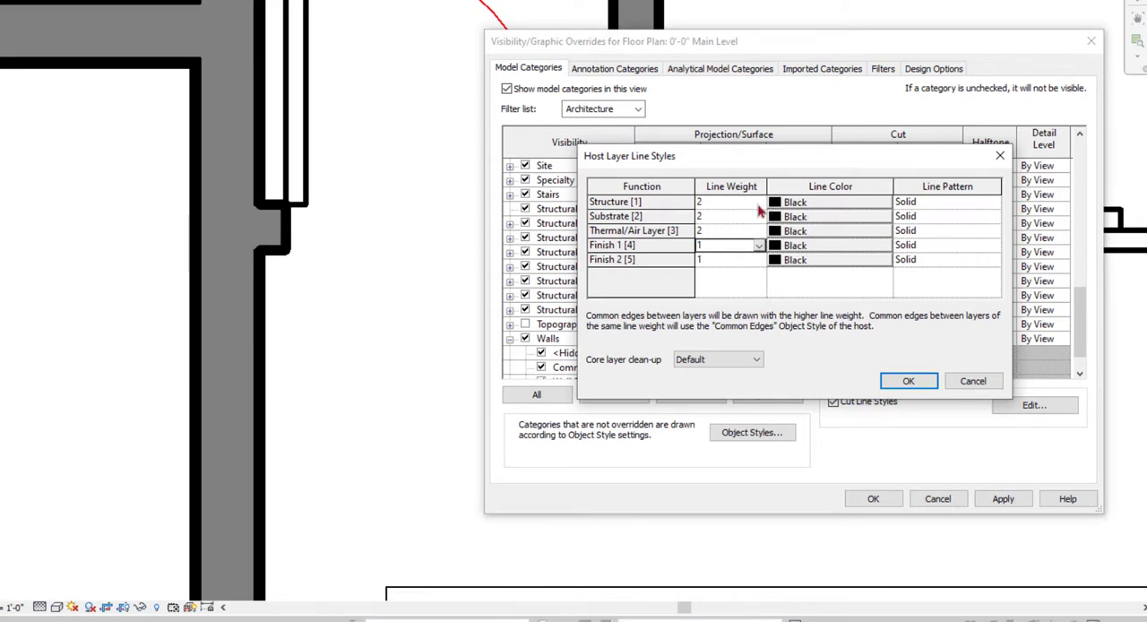
- Set the Substrate [2] and Thermal/Air Layer [3] line weights to 1 and apply the overrides to the floor plan
{"action": "double_click", "coordinate": [758, 217]}
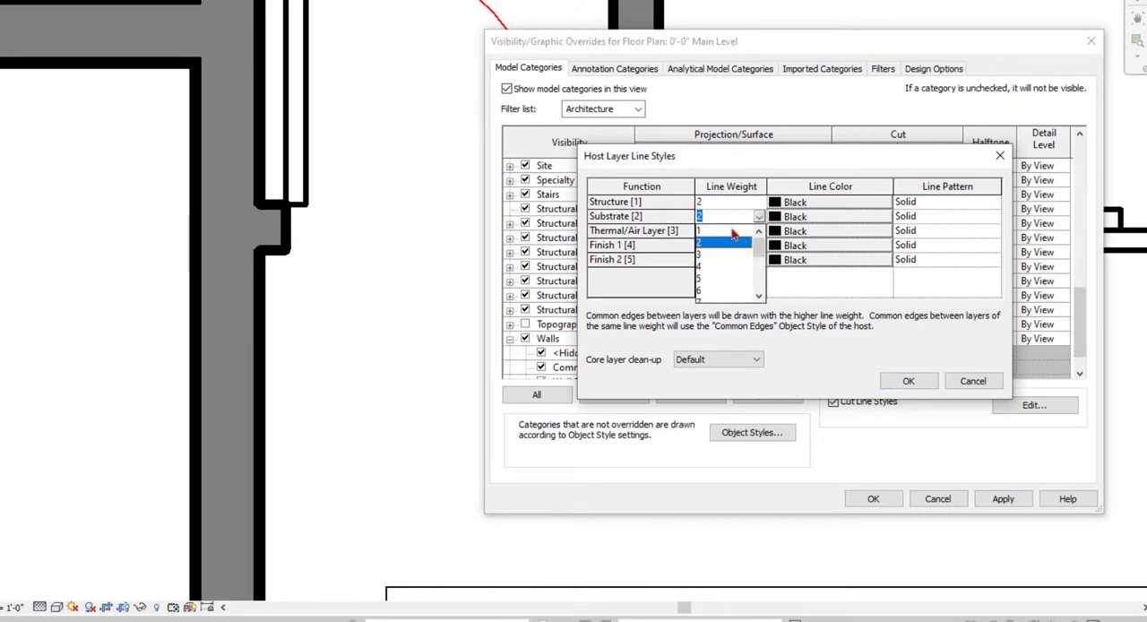
{"action": "left_click", "coordinate": [731, 232]}
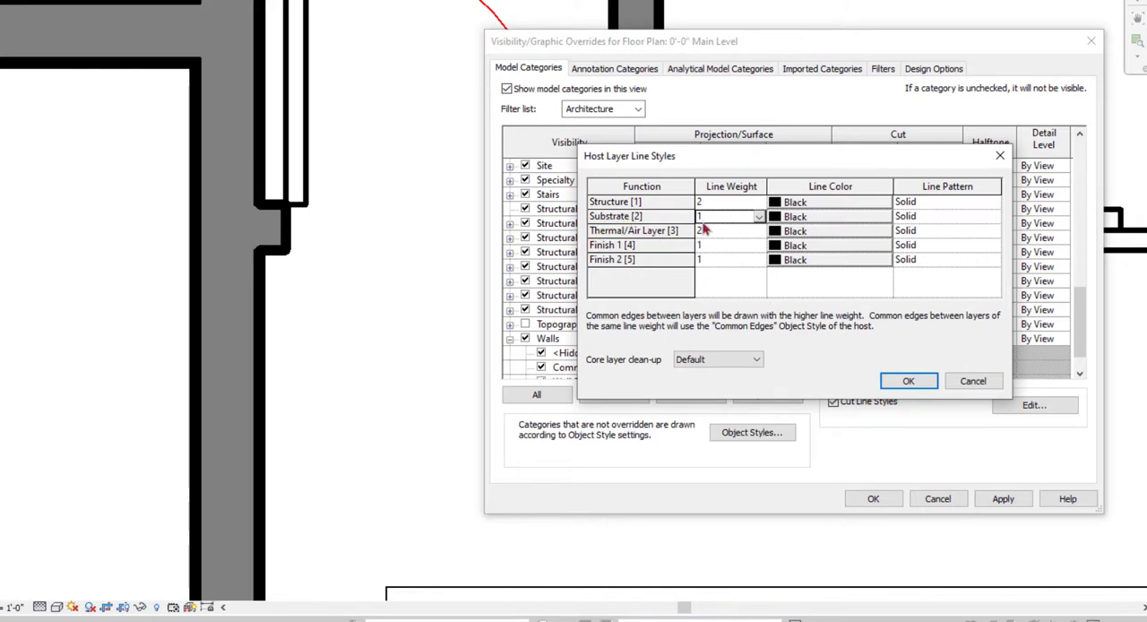
{"action": "double_click", "coordinate": [758, 231]}
{"action": "left_click", "coordinate": [731, 246]}
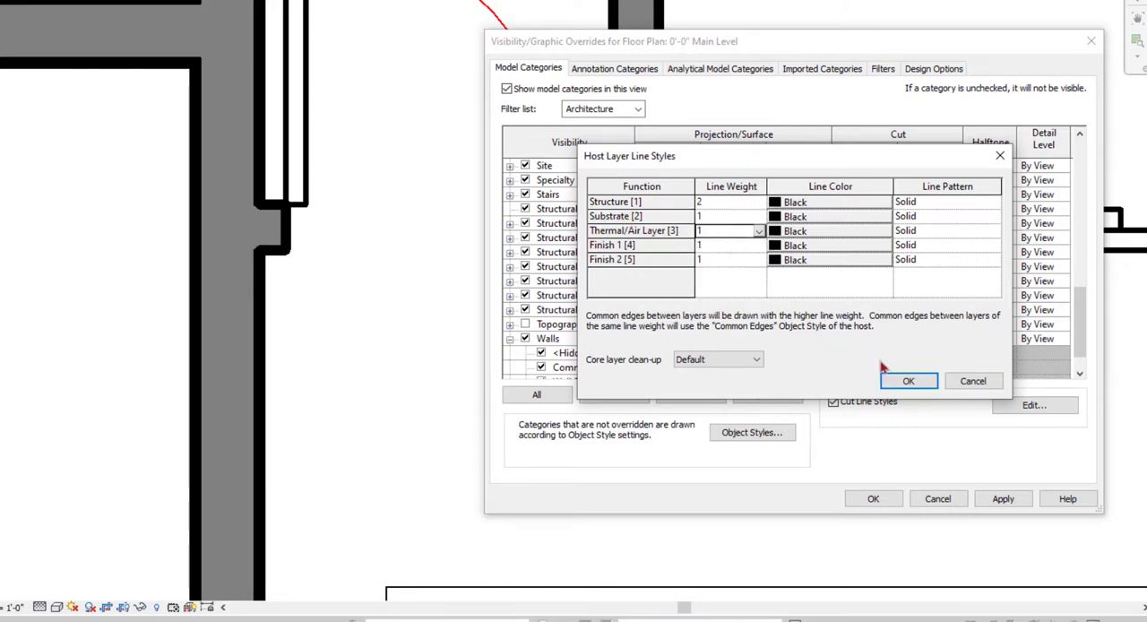
{"action": "left_click", "coordinate": [905, 382]}
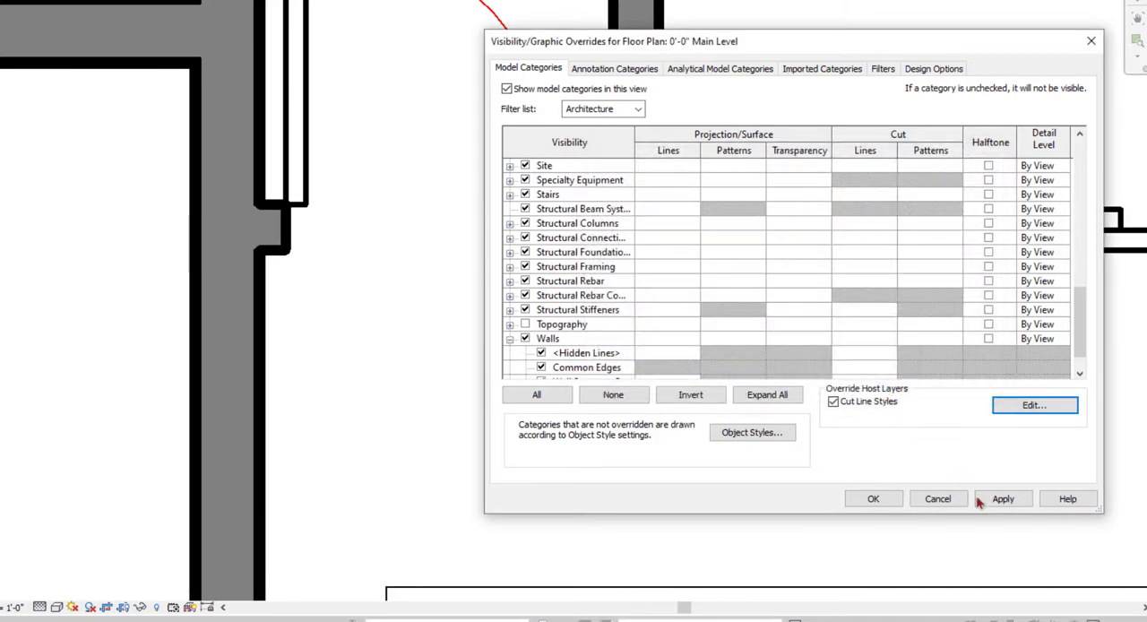
{"action": "left_click", "coordinate": [875, 499]}
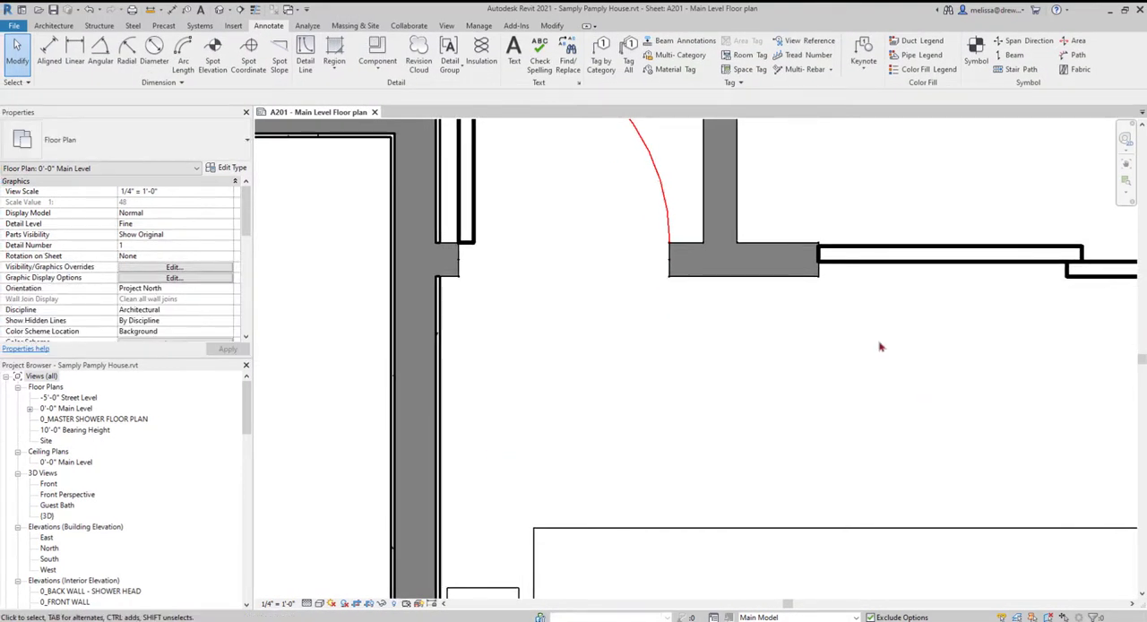
- Start an aligned dimension with Faces of core as the wall reference and Entire Walls as the pick method
{"action": "scroll", "coordinate": [505, 379], "scroll_direction": "down", "scroll_amount": 3}
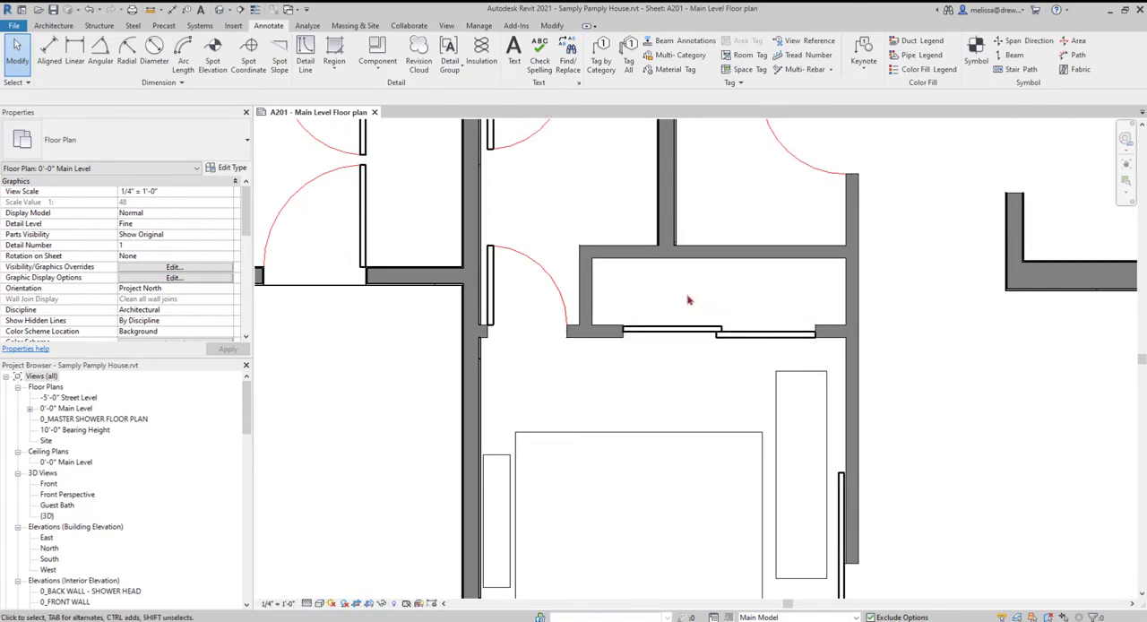
{"action": "scroll", "coordinate": [676, 308], "scroll_direction": "down", "scroll_amount": 3}
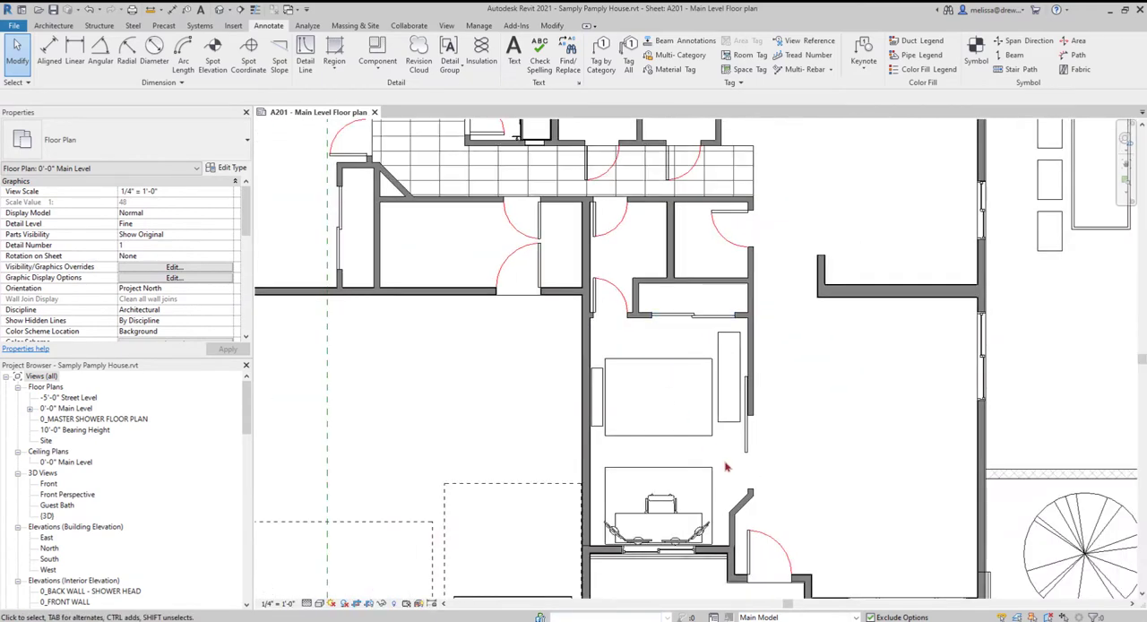
{"action": "scroll", "coordinate": [865, 463], "scroll_direction": "down", "scroll_amount": 3}
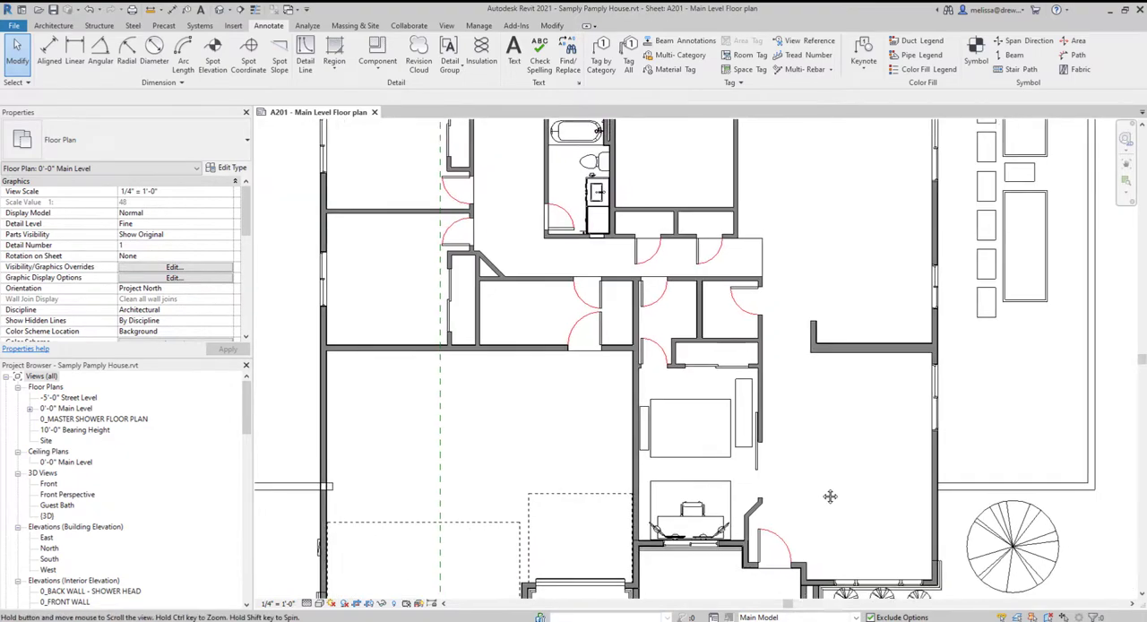
{"action": "middle_click_drag", "start_coordinate": [751, 477], "coordinate": [676, 453]}
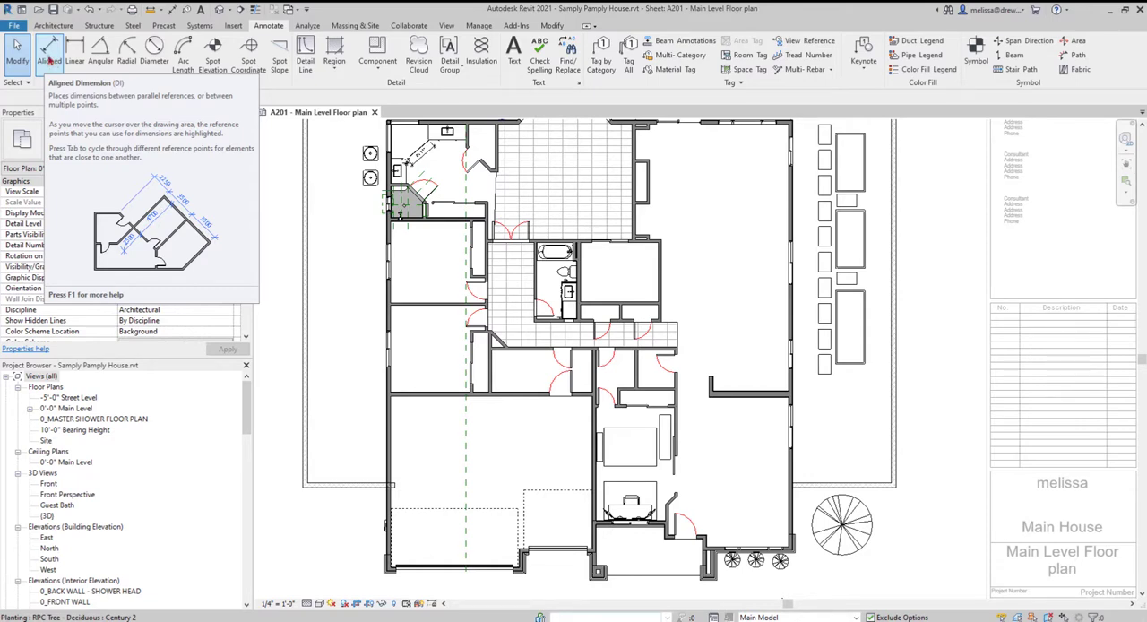
{"action": "left_click", "coordinate": [50, 58]}
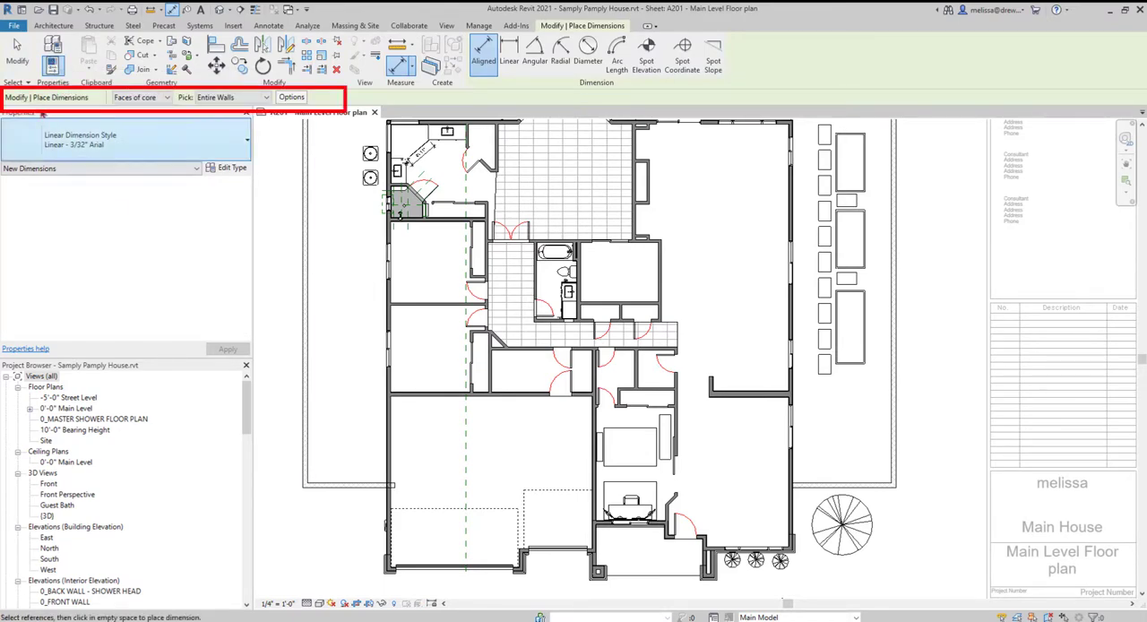
{"action": "left_click", "coordinate": [166, 98]}
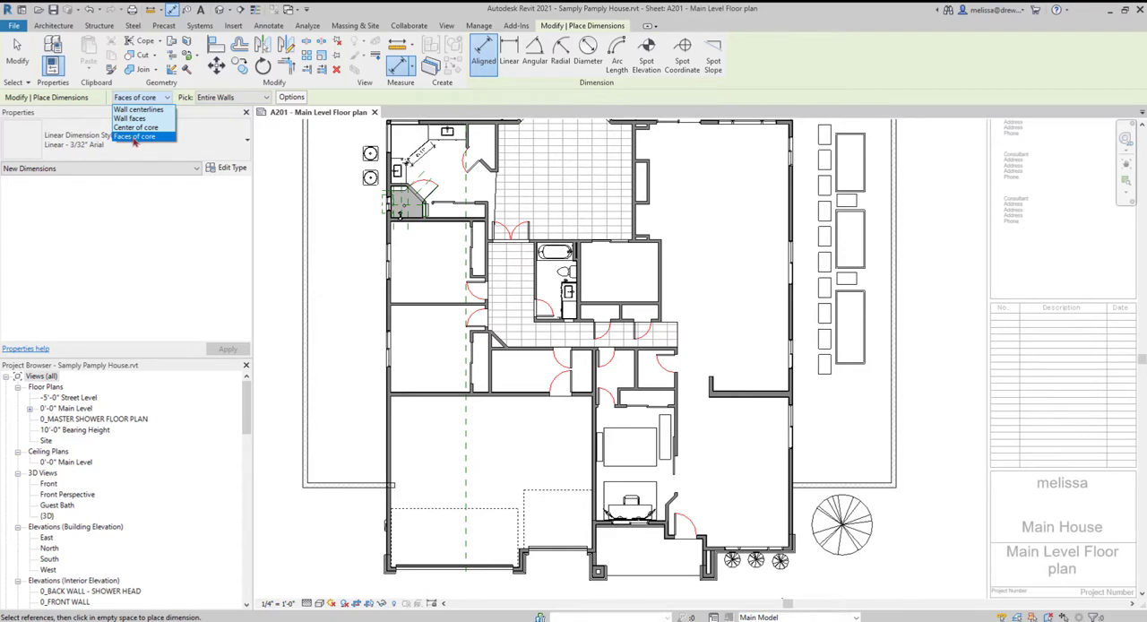
{"action": "left_click", "coordinate": [133, 138]}
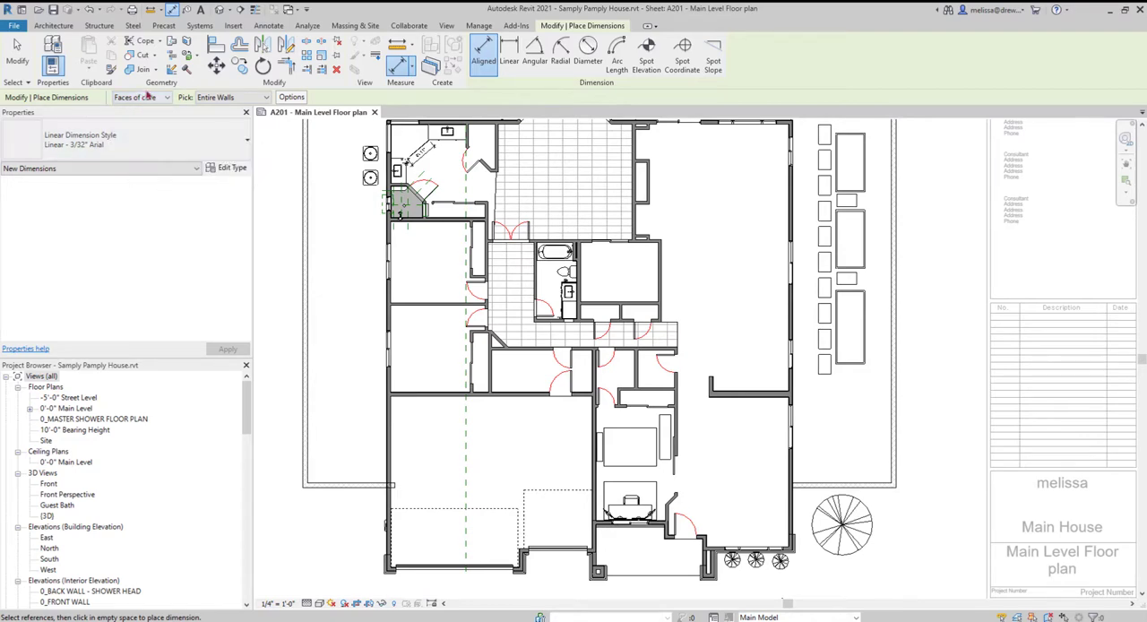
{"action": "left_click", "coordinate": [229, 98]}
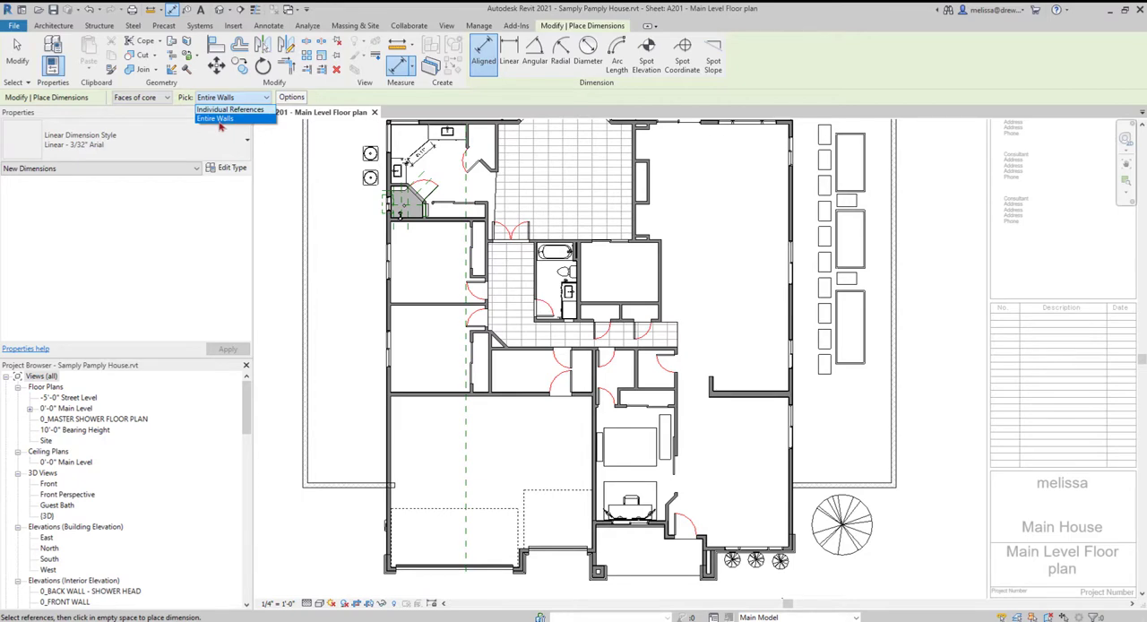
{"action": "left_click", "coordinate": [219, 119]}
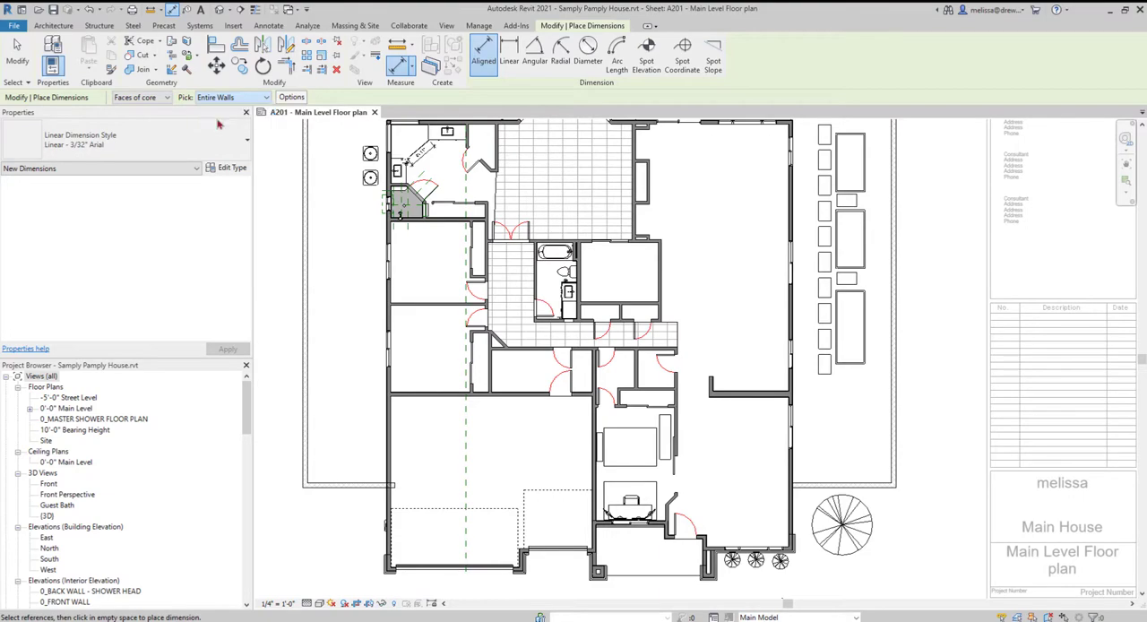
- Dimension the full length of the house's west exterior wall and place the dimension outside it
{"action": "scroll", "coordinate": [410, 246], "scroll_direction": "down", "scroll_amount": 3}
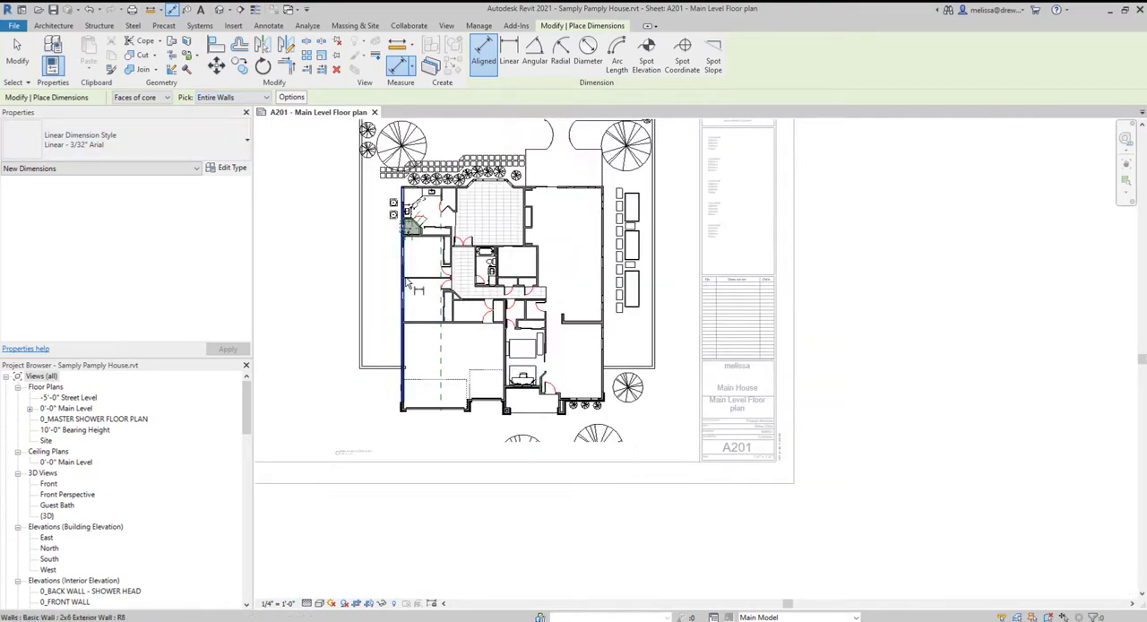
{"action": "scroll", "coordinate": [403, 260], "scroll_direction": "up", "scroll_amount": 1}
{"action": "left_click", "coordinate": [404, 352]}
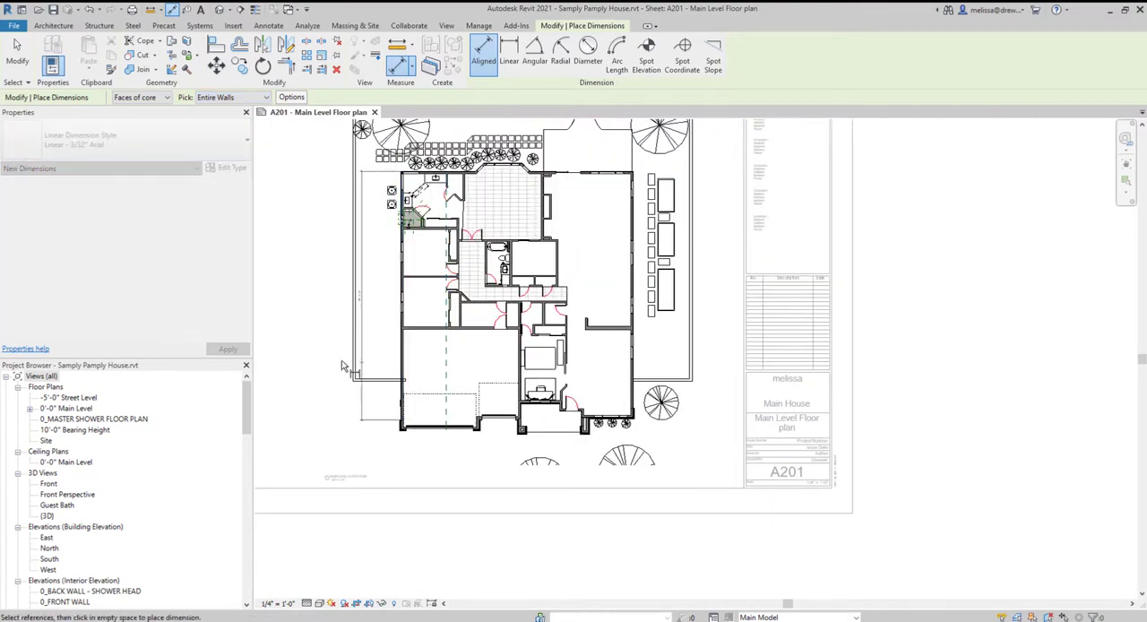
{"action": "scroll", "coordinate": [363, 348], "scroll_direction": "up", "scroll_amount": 2}
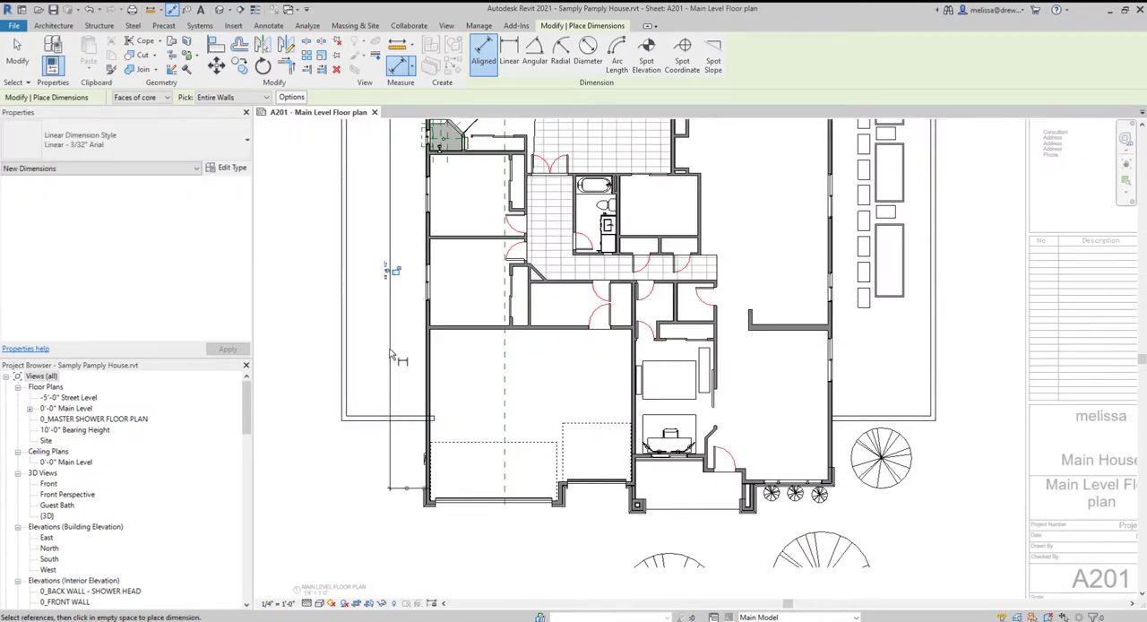
- Dimension the wider garage bay's front wall, the short return wall beside it and the garage's rear wall
{"action": "scroll", "coordinate": [429, 513], "scroll_direction": "up", "scroll_amount": 2}
{"action": "left_click", "coordinate": [445, 536]}
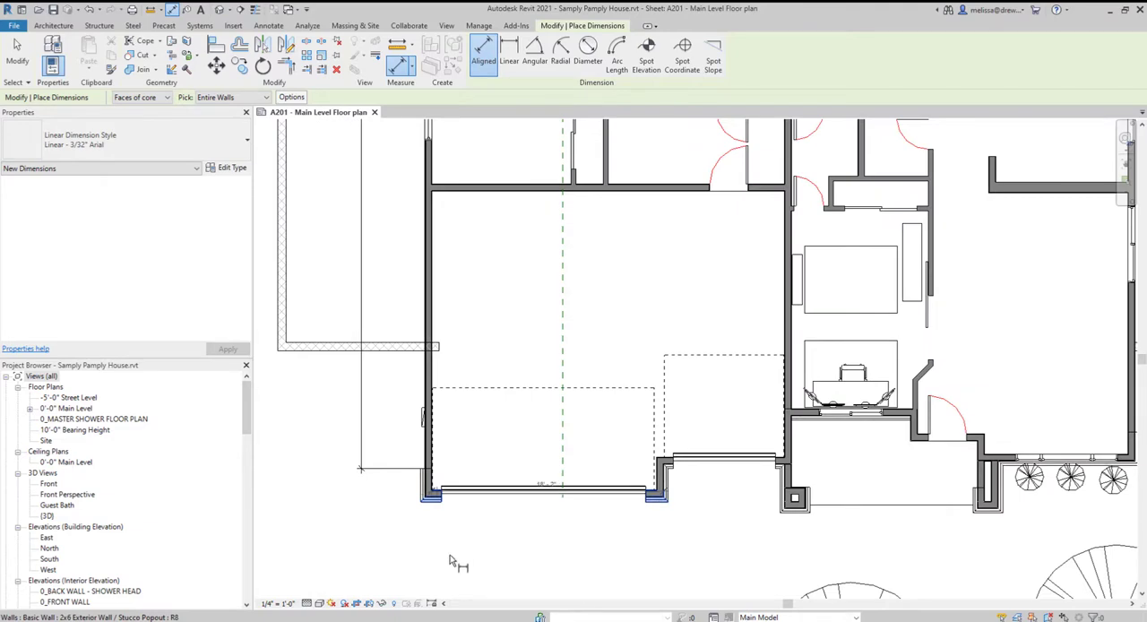
{"action": "left_click", "coordinate": [448, 569]}
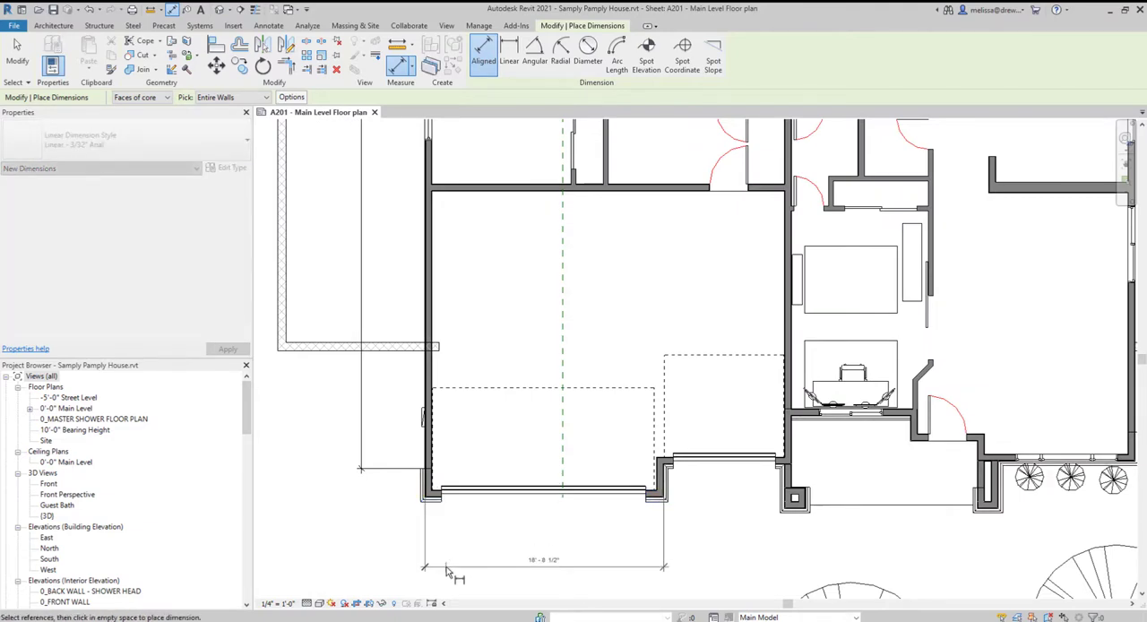
{"action": "left_click", "coordinate": [663, 480]}
{"action": "left_click", "coordinate": [701, 488]}
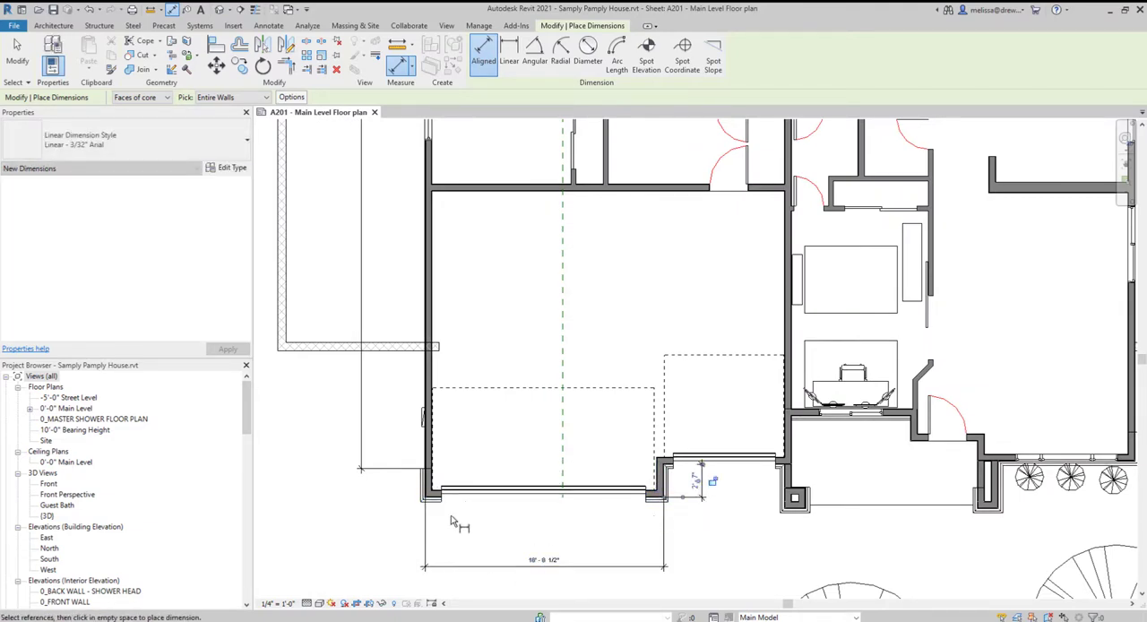
{"action": "scroll", "coordinate": [486, 546], "scroll_direction": "down", "scroll_amount": 2}
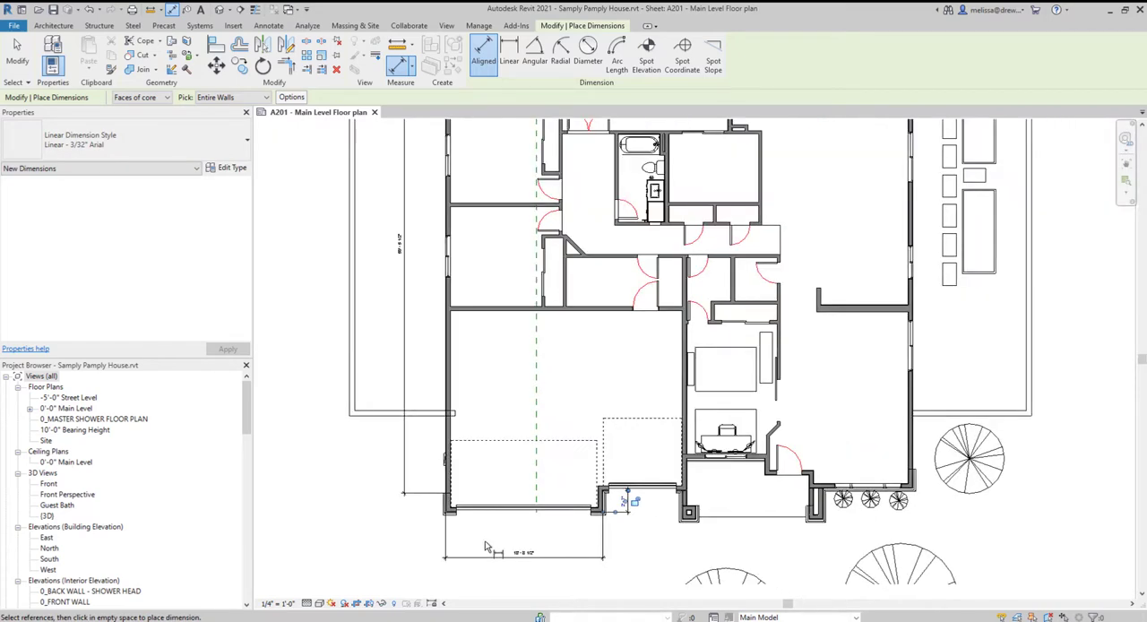
{"action": "scroll", "coordinate": [457, 529], "scroll_direction": "down", "scroll_amount": 2}
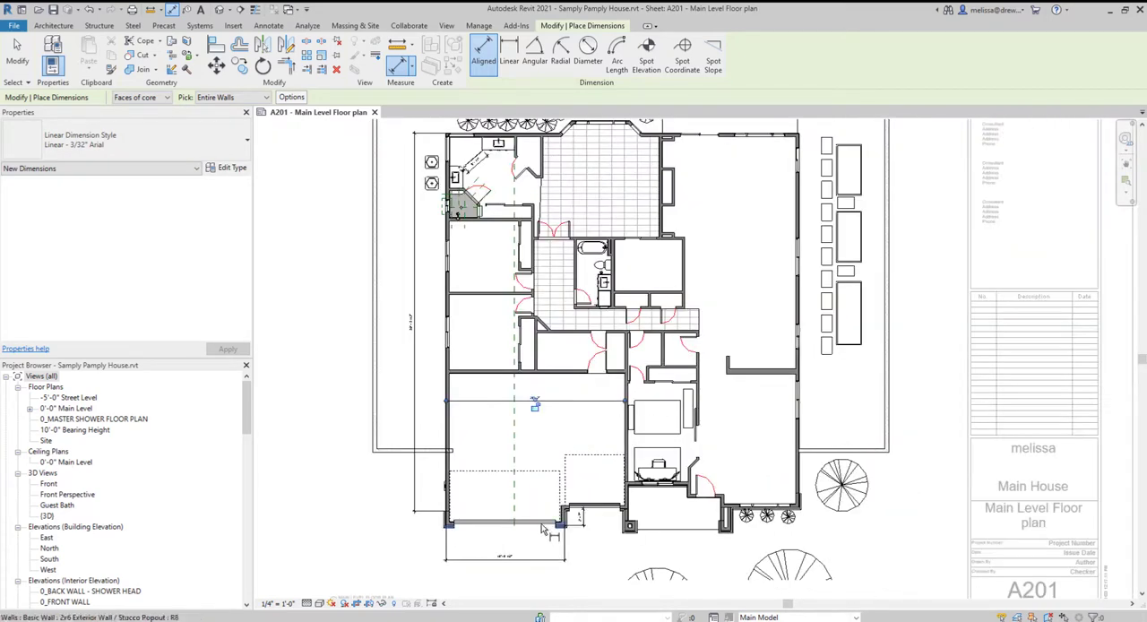
- Switch the pick method to Individual References and start a dimension string at the outer core face of the bathroom's north exterior wall
{"action": "left_click", "coordinate": [234, 98]}
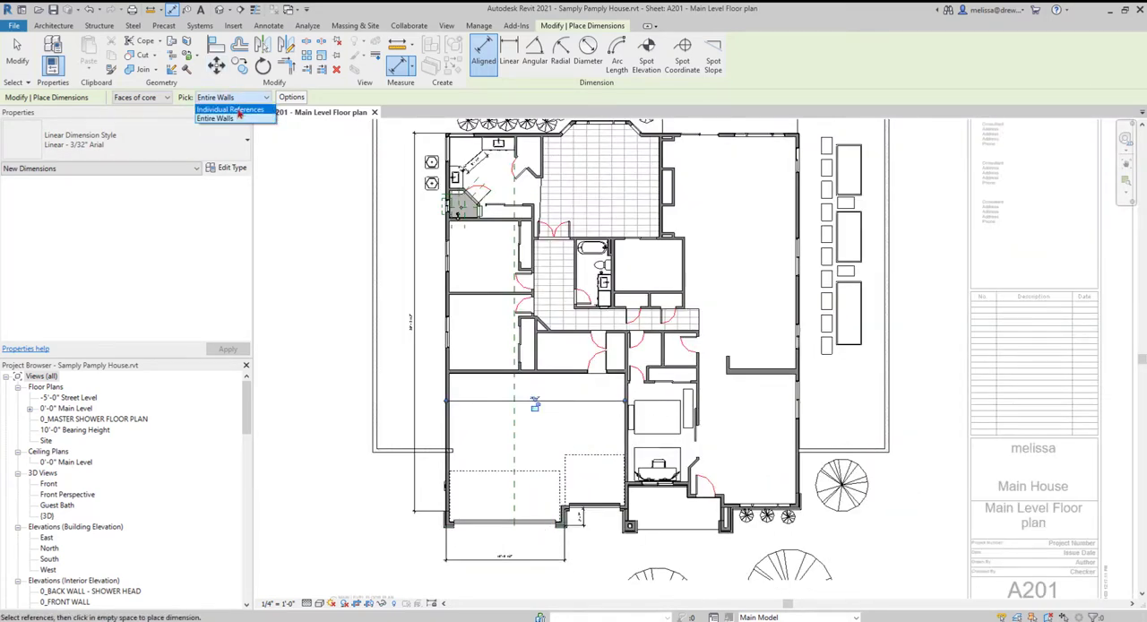
{"action": "left_click", "coordinate": [234, 110]}
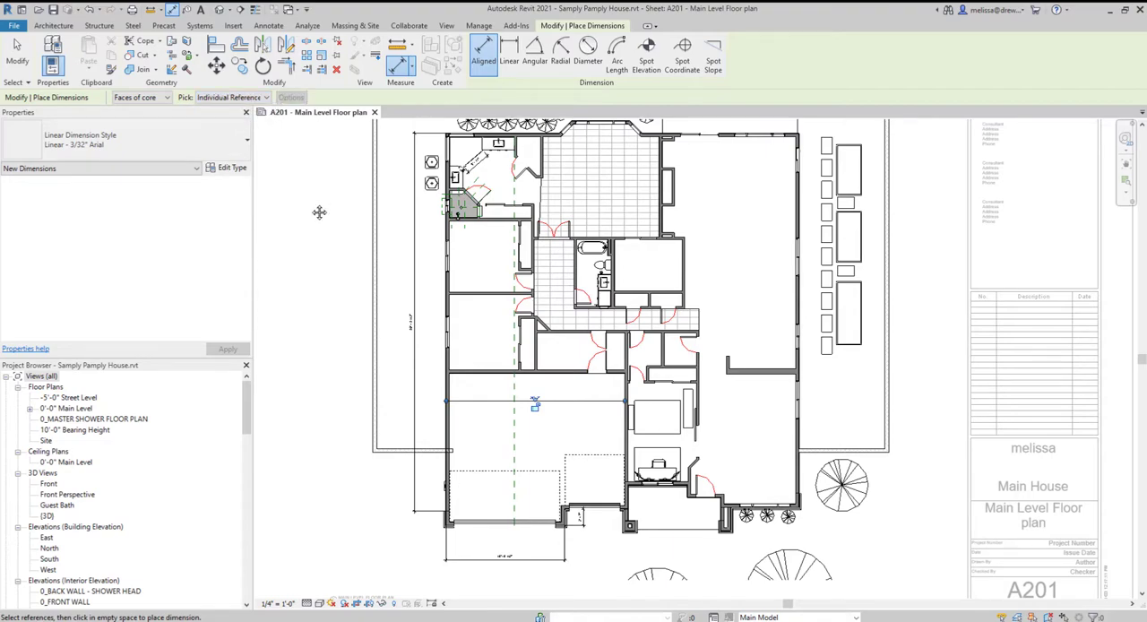
{"action": "middle_click_drag", "start_coordinate": [318, 211], "coordinate": [327, 251]}
{"action": "scroll", "coordinate": [408, 201], "scroll_direction": "up", "scroll_amount": 5}
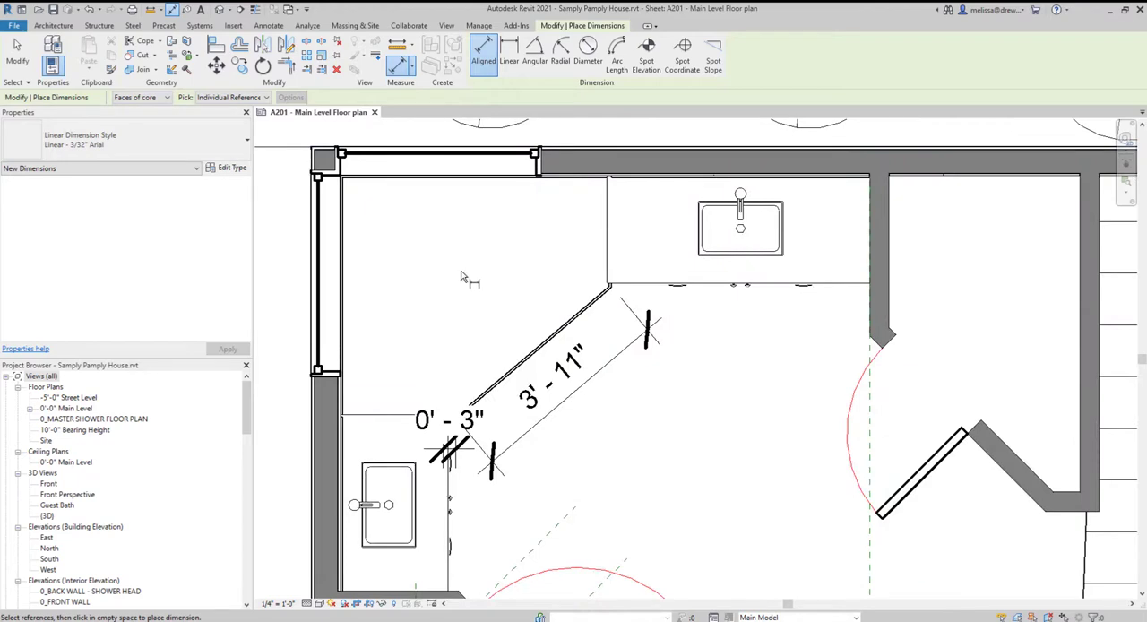
{"action": "scroll", "coordinate": [464, 271], "scroll_direction": "down", "scroll_amount": 3}
{"action": "scroll", "coordinate": [531, 194], "scroll_direction": "up", "scroll_amount": 5}
{"action": "scroll", "coordinate": [528, 213], "scroll_direction": "up", "scroll_amount": 3}
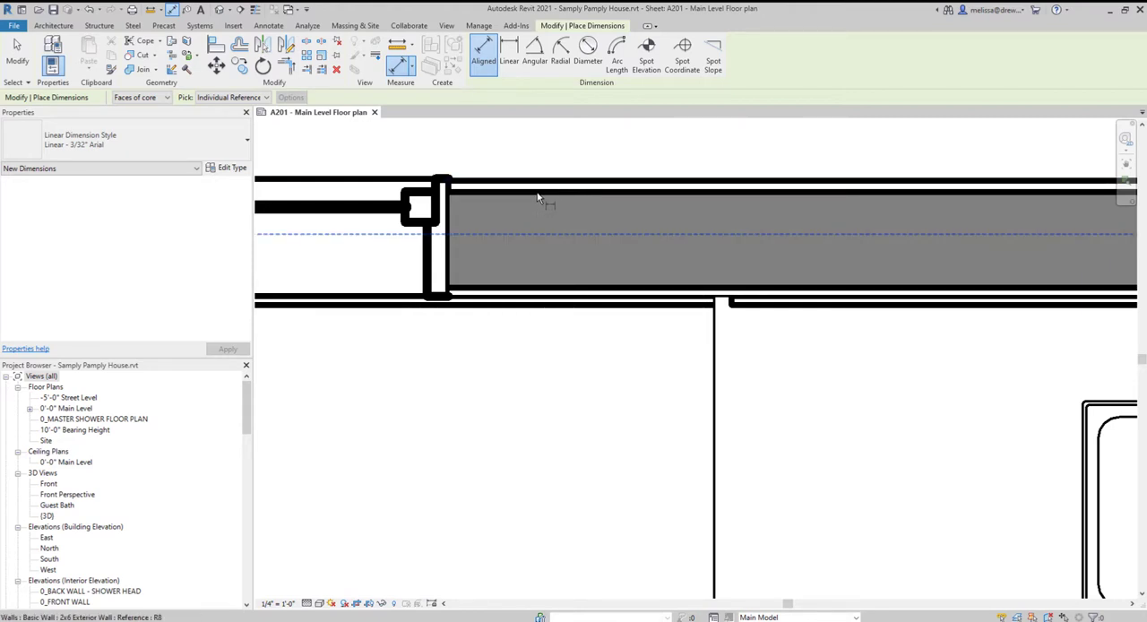
{"action": "key", "text": "Tab"}
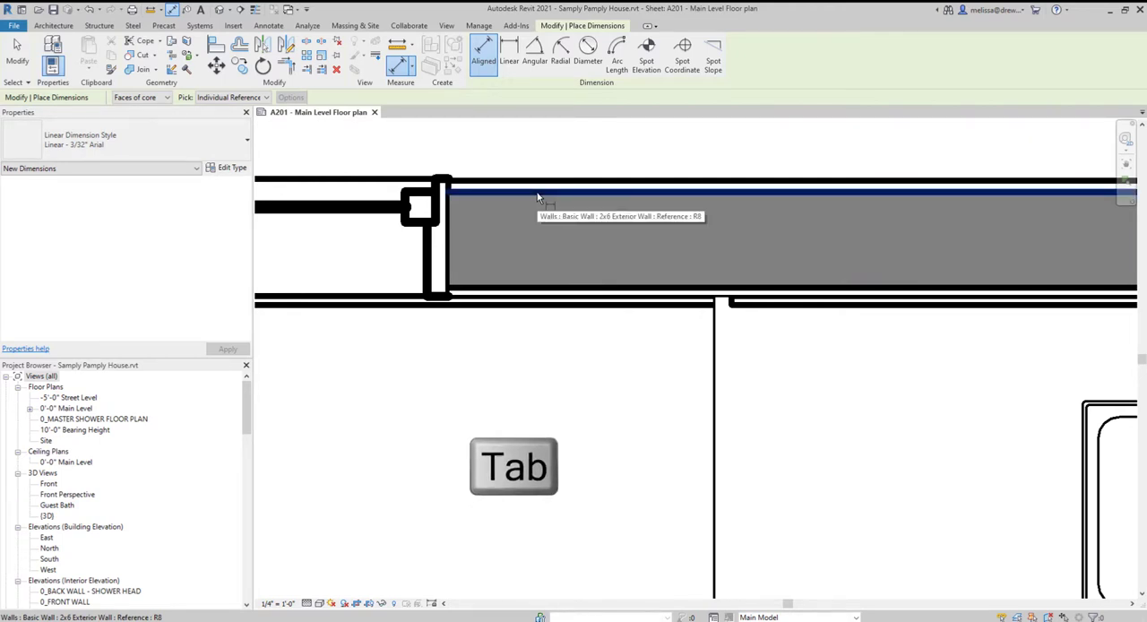
{"action": "left_click", "coordinate": [539, 193]}
{"action": "scroll", "coordinate": [558, 332], "scroll_direction": "down", "scroll_amount": 5}
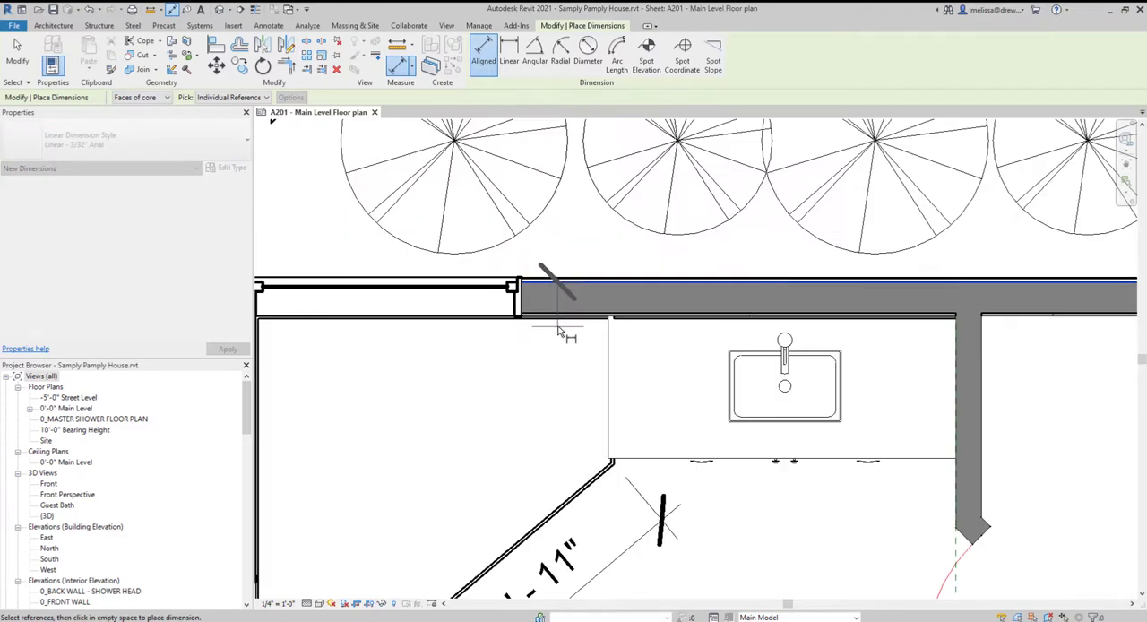
- Add the core faces of the walls on the north and south sides of the shower to the dimension string
{"action": "scroll", "coordinate": [455, 491], "scroll_direction": "up", "scroll_amount": 5}
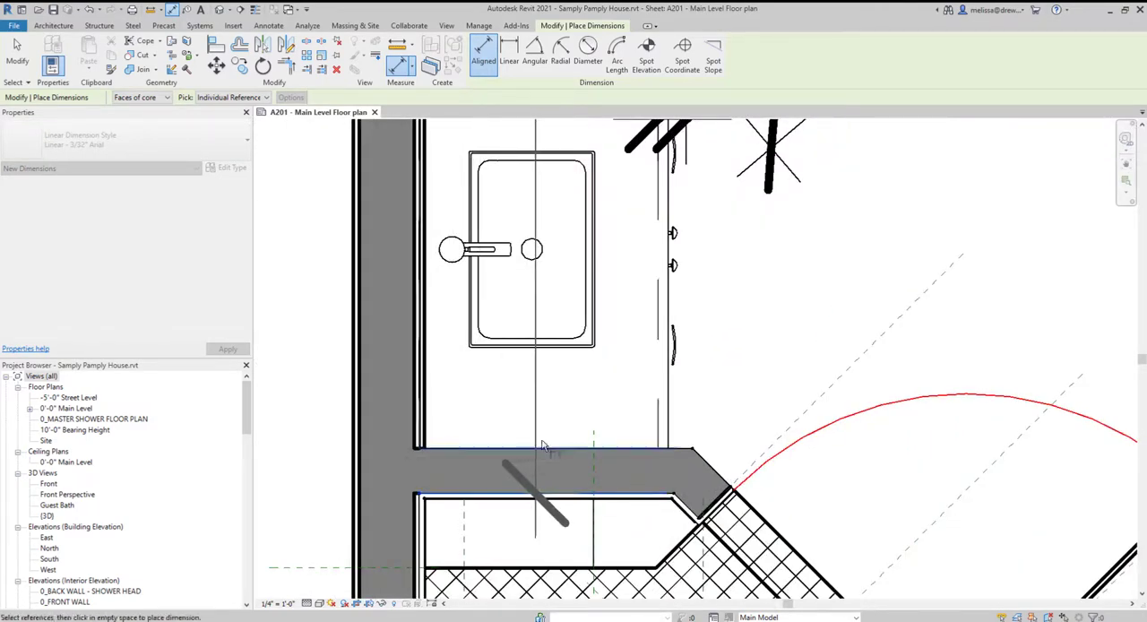
{"action": "scroll", "coordinate": [481, 497], "scroll_direction": "down", "scroll_amount": 5}
{"action": "scroll", "coordinate": [499, 388], "scroll_direction": "up", "scroll_amount": 6}
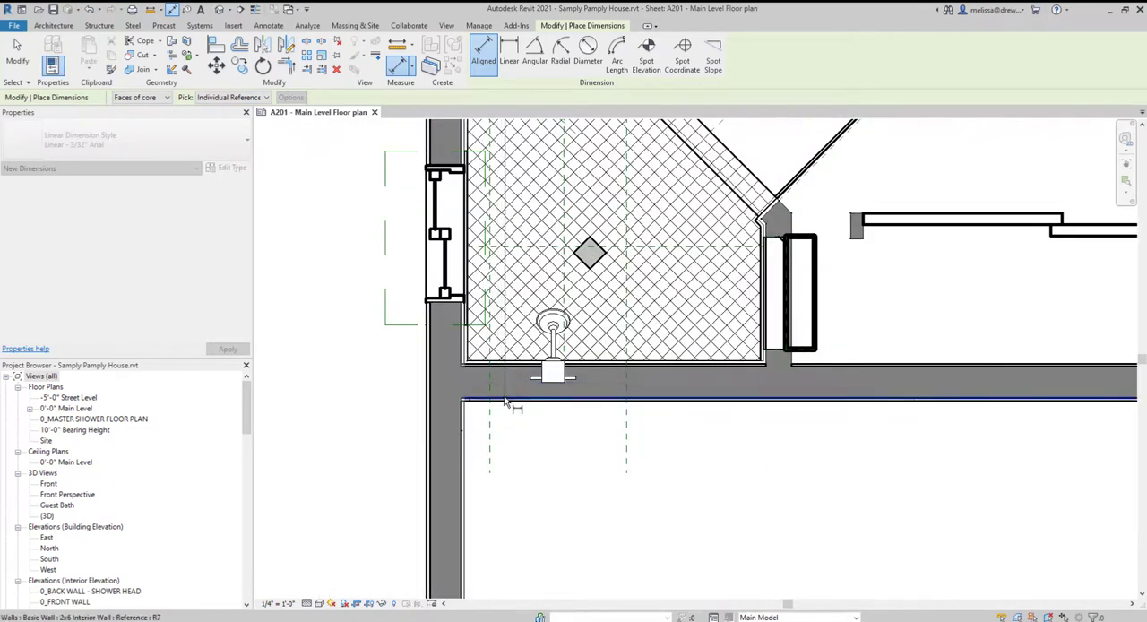
{"action": "scroll", "coordinate": [507, 394], "scroll_direction": "up", "scroll_amount": 3}
{"action": "scroll", "coordinate": [551, 314], "scroll_direction": "down", "scroll_amount": 6}
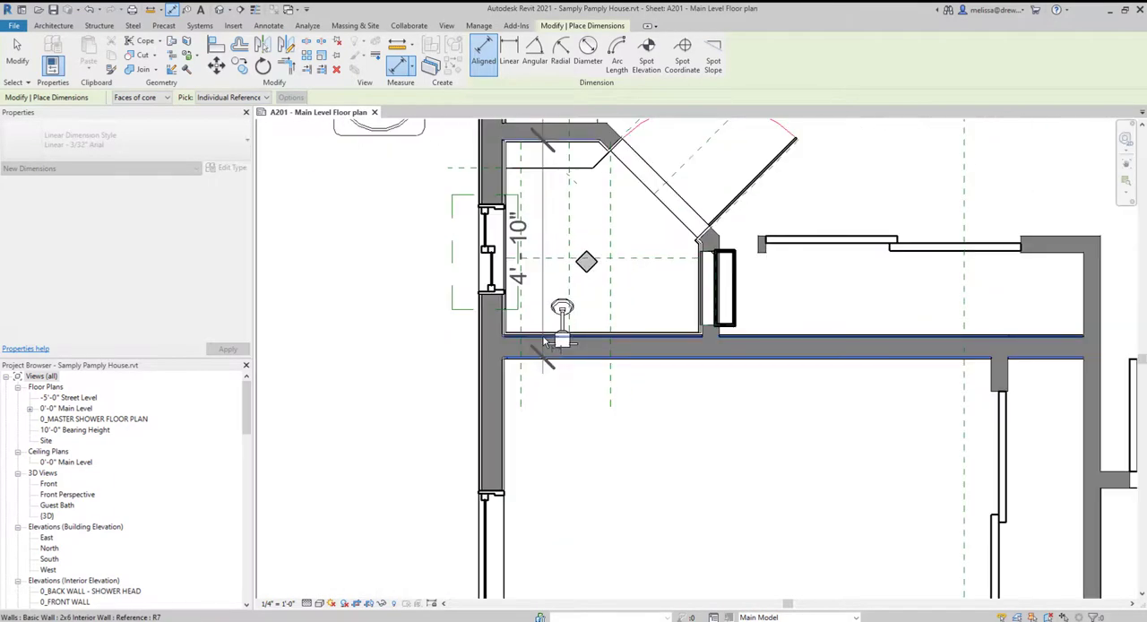
- Extend the dimension string to the wall between the two west bedrooms and the wall between the bedroom and garage
{"action": "scroll", "coordinate": [520, 466], "scroll_direction": "up", "scroll_amount": 8}
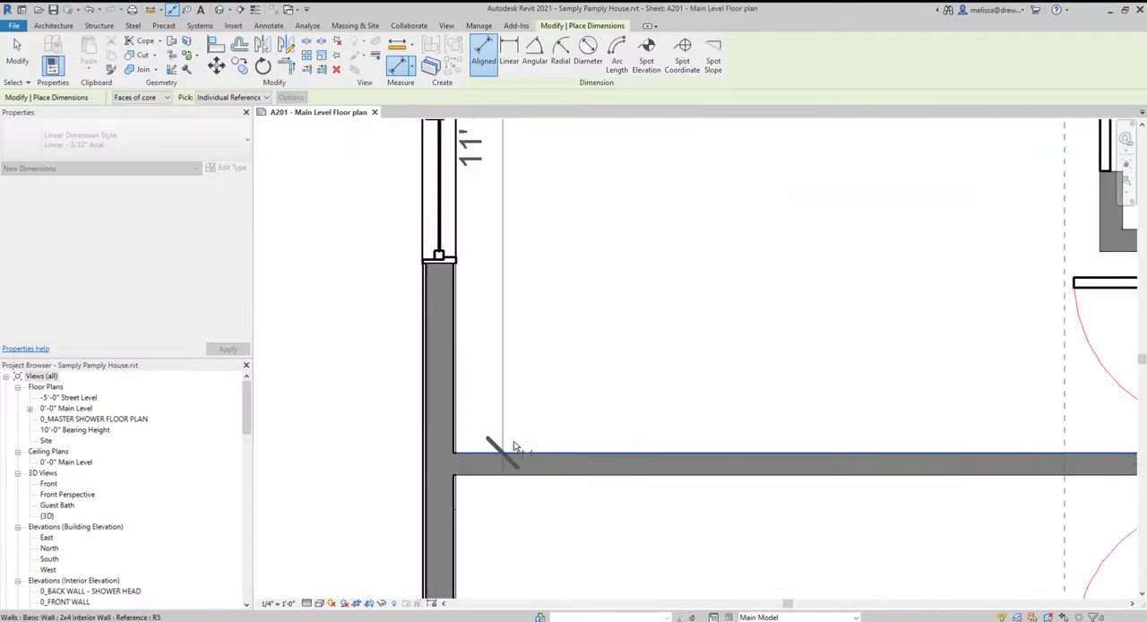
{"action": "scroll", "coordinate": [511, 452], "scroll_direction": "down", "scroll_amount": 6}
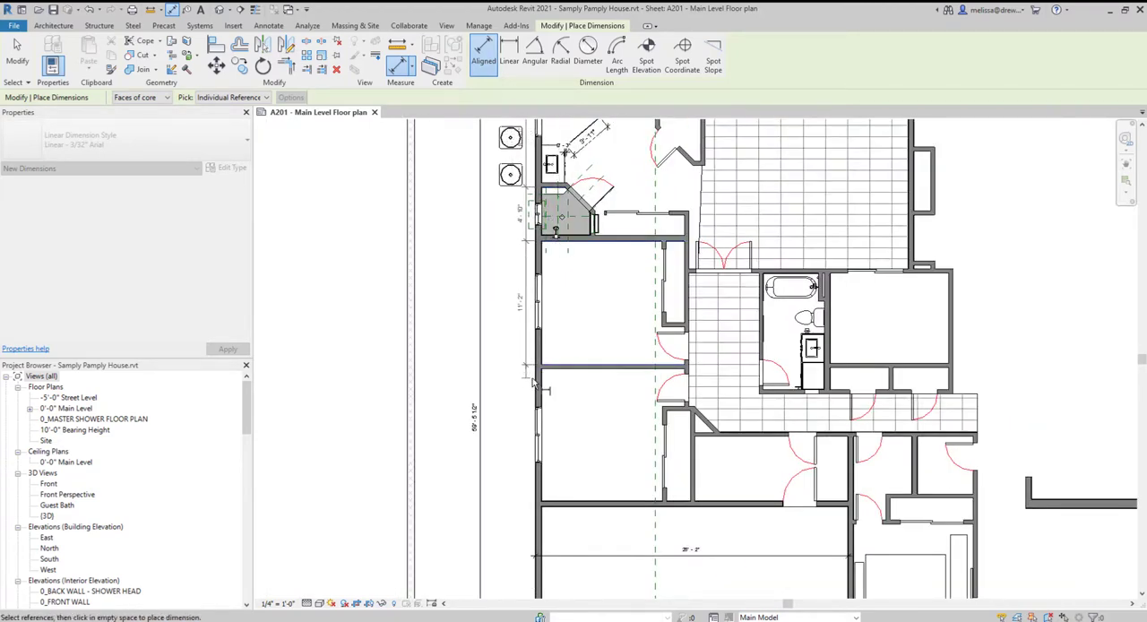
{"action": "scroll", "coordinate": [553, 512], "scroll_direction": "up", "scroll_amount": 5}
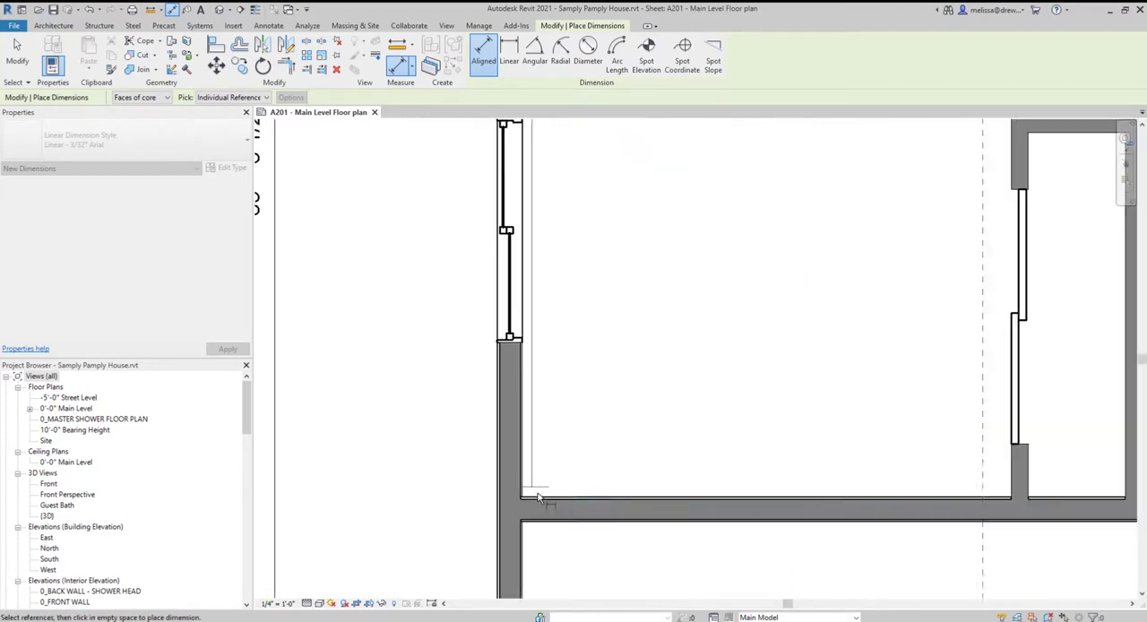
{"action": "scroll", "coordinate": [562, 419], "scroll_direction": "down", "scroll_amount": 4}
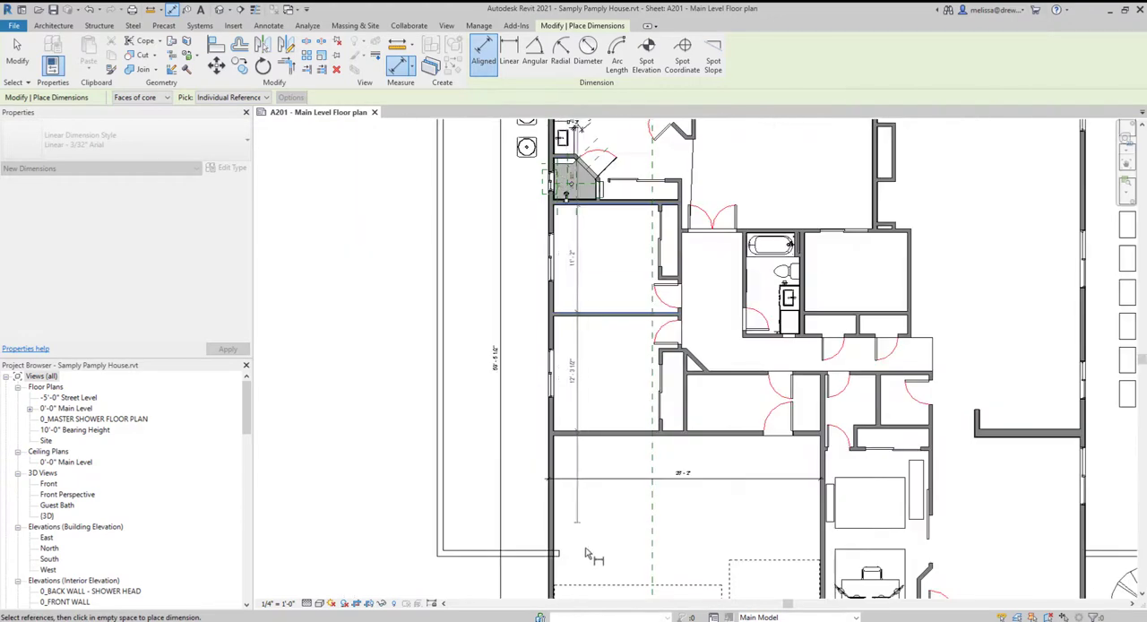
- Place the dimension string outside the west wall, between the house and the overall wall dimension
{"action": "scroll", "coordinate": [573, 447], "scroll_direction": "up", "scroll_amount": 3}
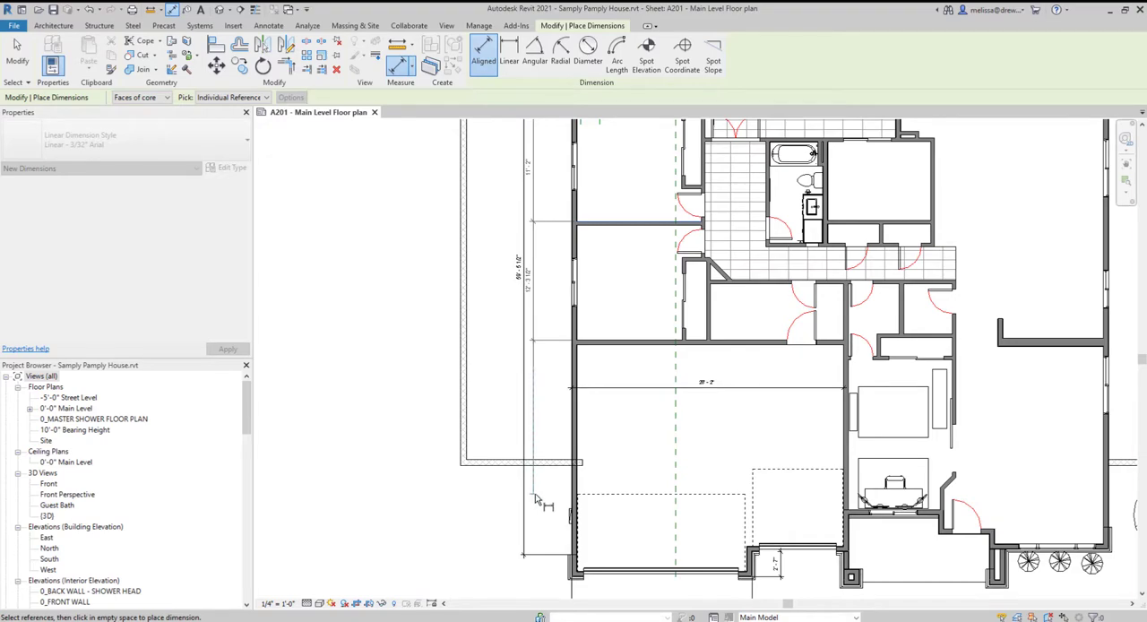
{"action": "scroll", "coordinate": [535, 499], "scroll_direction": "up", "scroll_amount": 5}
{"action": "scroll", "coordinate": [534, 499], "scroll_direction": "down", "scroll_amount": 4}
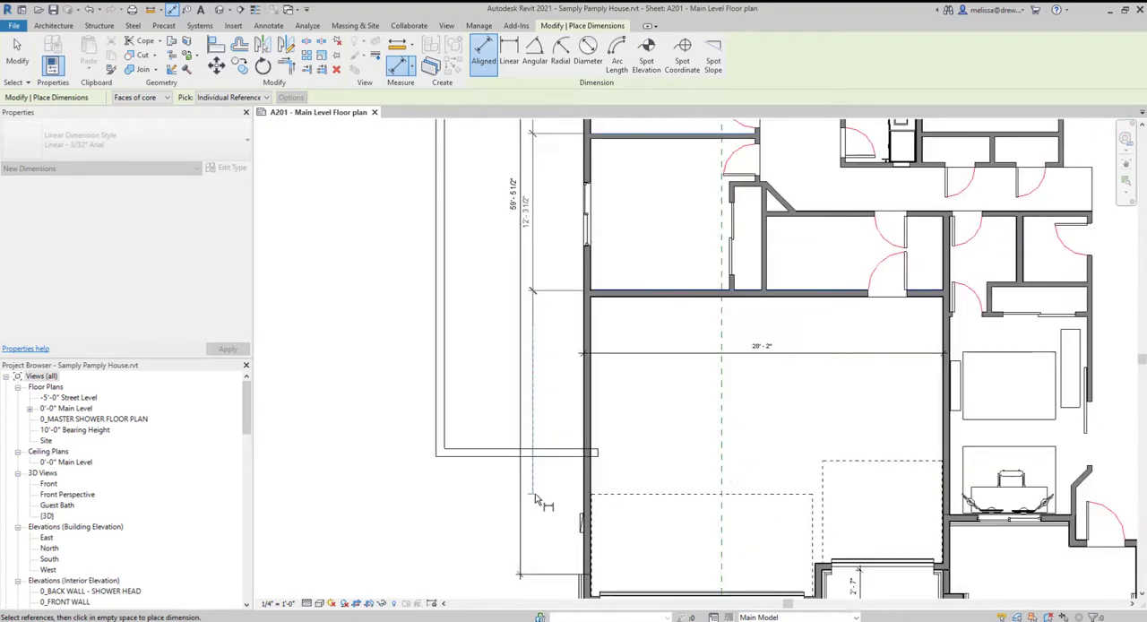
{"action": "scroll", "coordinate": [499, 527], "scroll_direction": "down", "scroll_amount": 5}
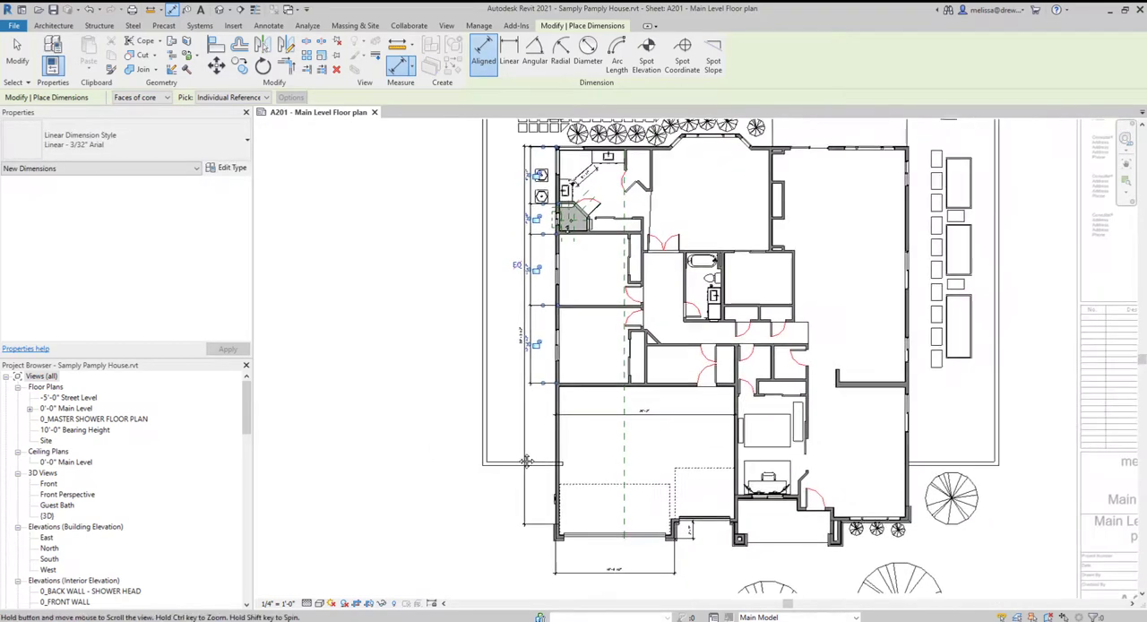
{"action": "scroll", "coordinate": [499, 527], "scroll_direction": "up", "scroll_amount": 2}
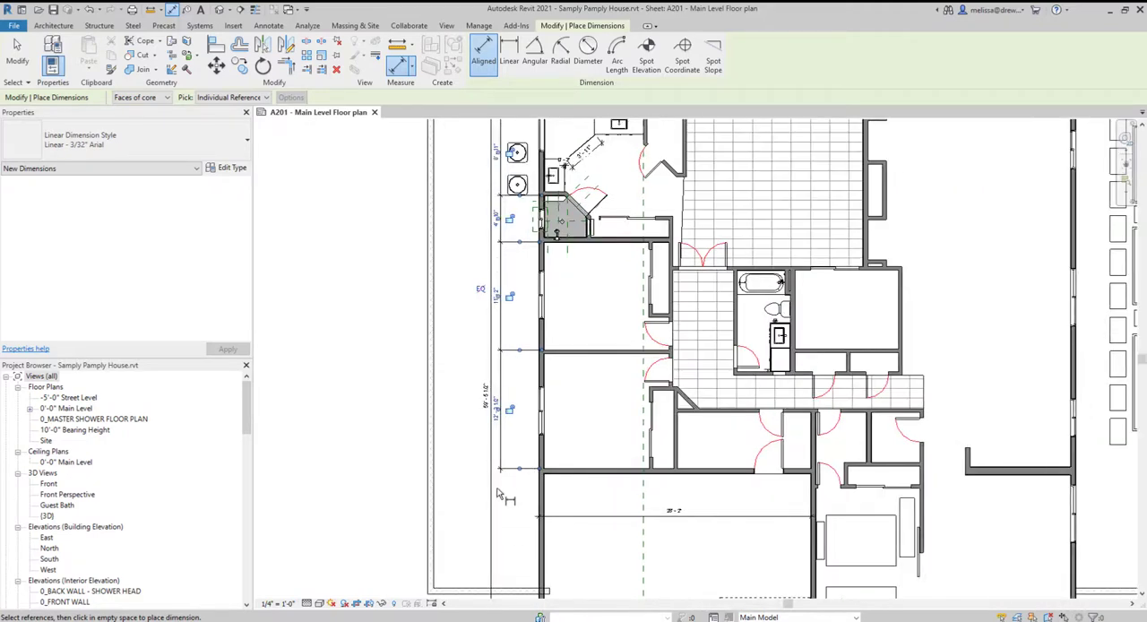
{"action": "scroll", "coordinate": [499, 482], "scroll_direction": "up", "scroll_amount": 6}
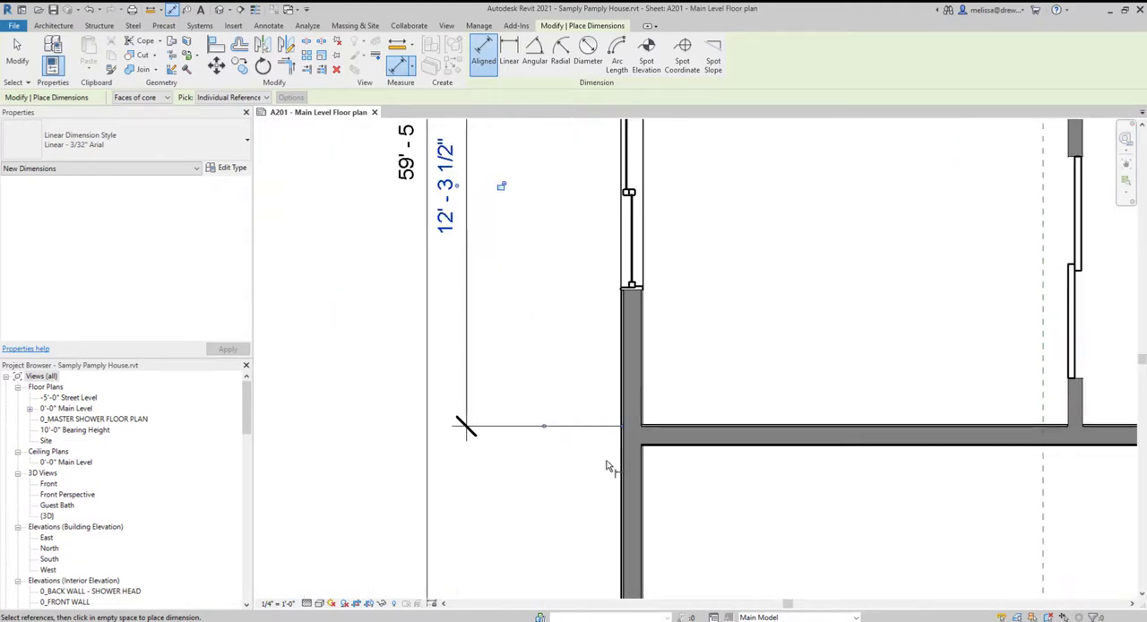
- Move the dimension string's witness line from the wall between the bedroom and garage to the center of the south bedroom's west window
{"action": "scroll", "coordinate": [609, 466], "scroll_direction": "down", "scroll_amount": 2}
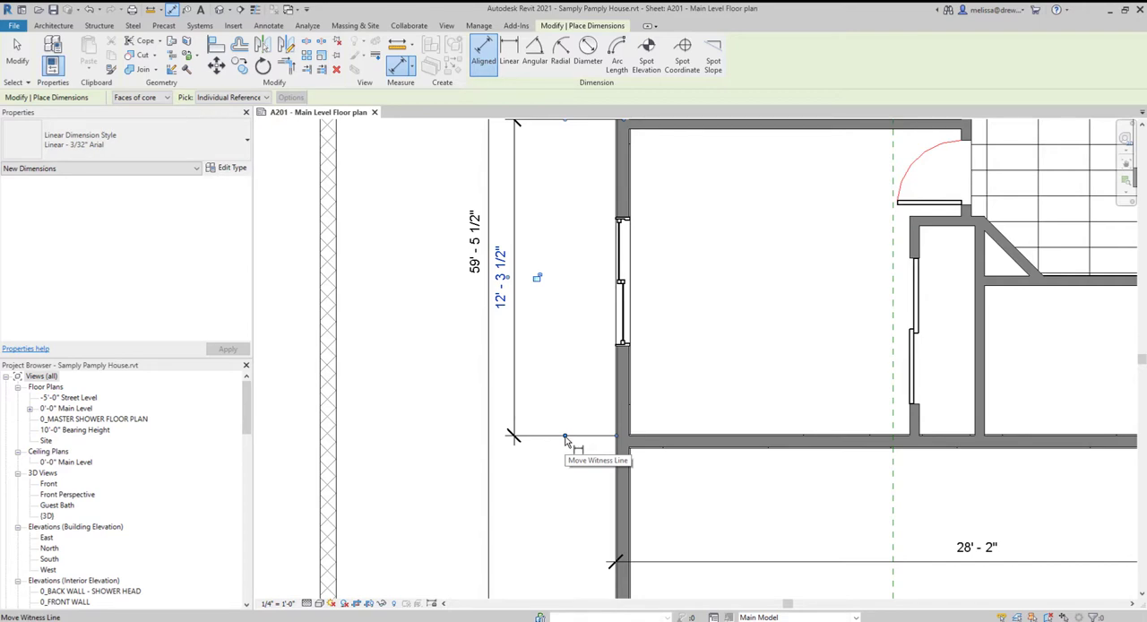
{"action": "left_click_drag", "start_coordinate": [565, 439], "coordinate": [625, 285]}
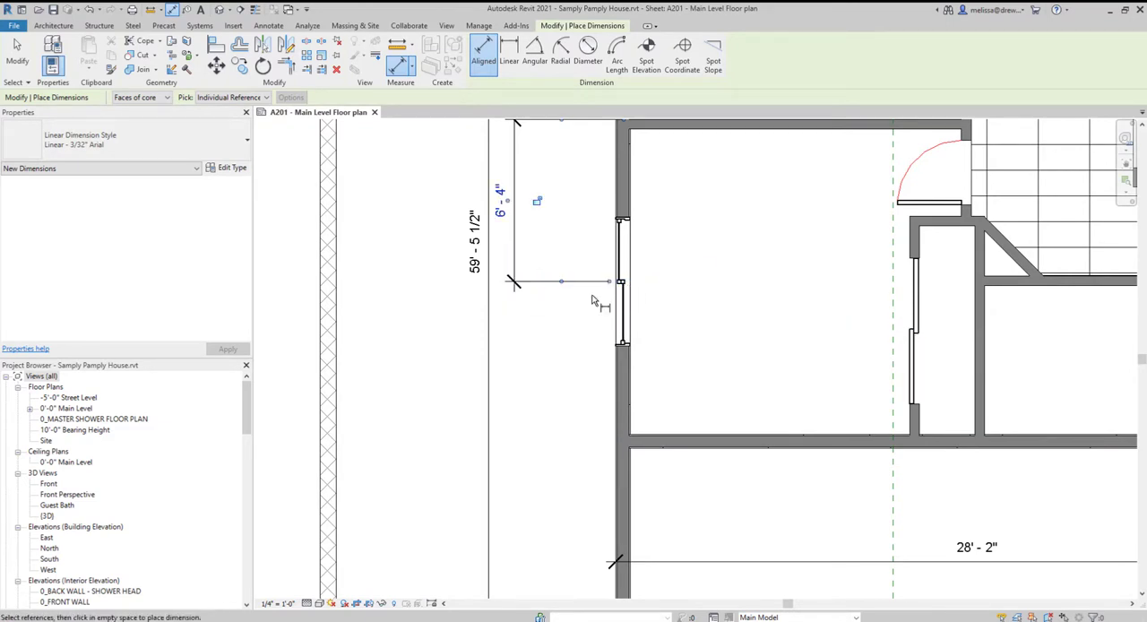
{"action": "middle_click_drag", "start_coordinate": [579, 343], "coordinate": [585, 495]}
{"action": "scroll", "coordinate": [585, 496], "scroll_direction": "down", "scroll_amount": 1}
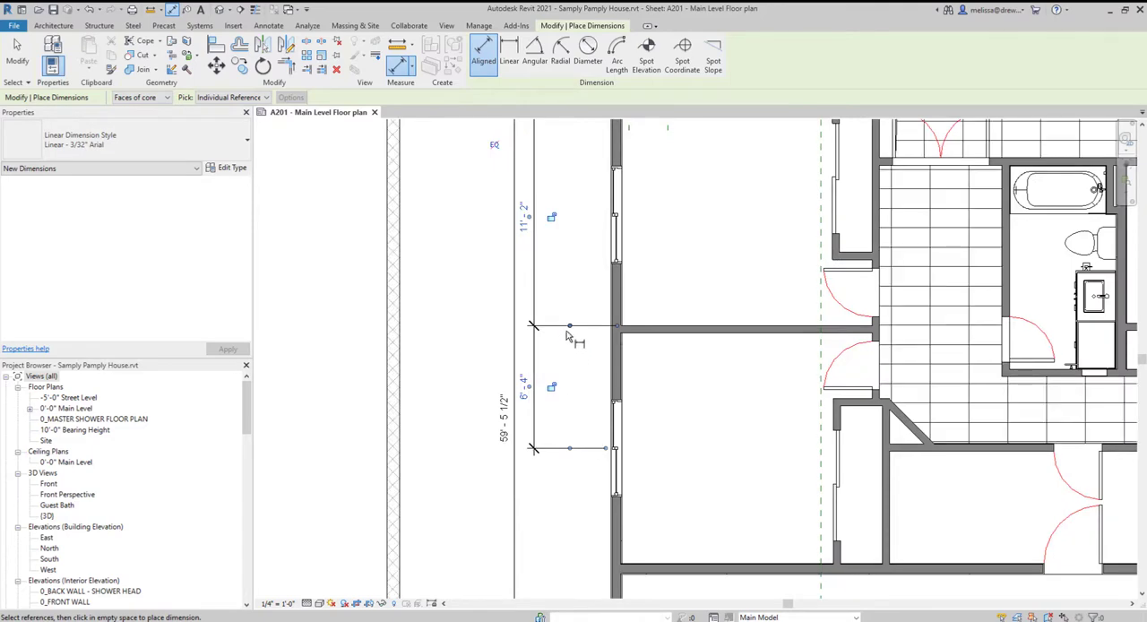
- Move the witness line at the wall between the two bedrooms to the center of the north bedroom's west window and finish dimensioning
{"action": "left_click_drag", "start_coordinate": [570, 327], "coordinate": [612, 215]}
{"action": "scroll", "coordinate": [576, 256], "scroll_direction": "down", "scroll_amount": 1}
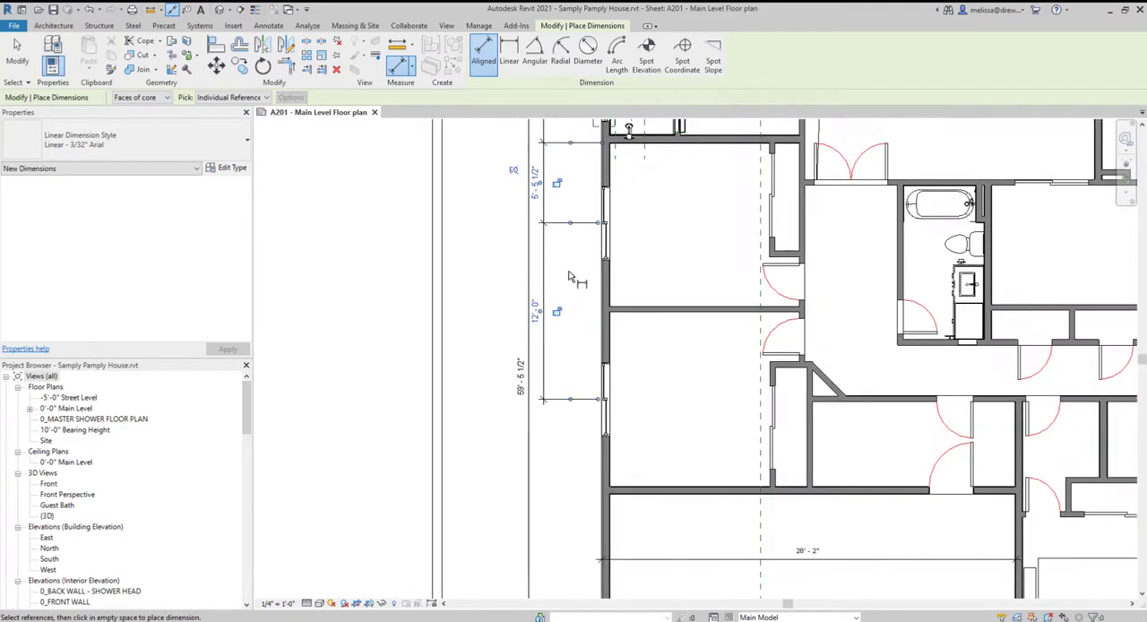
{"action": "key", "text": "Escape"}
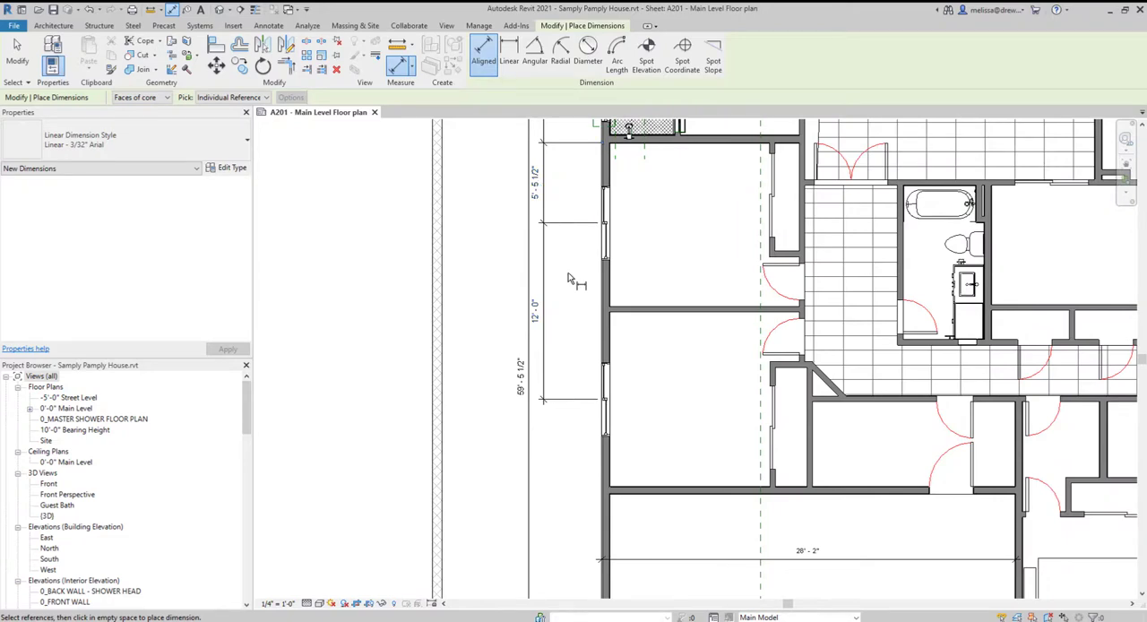
{"action": "key", "text": "Escape"}
- Edit the west dimension string's witness lines to add the garage-side core face of the wall between the bedroom and garage
{"action": "left_click", "coordinate": [543, 358]}
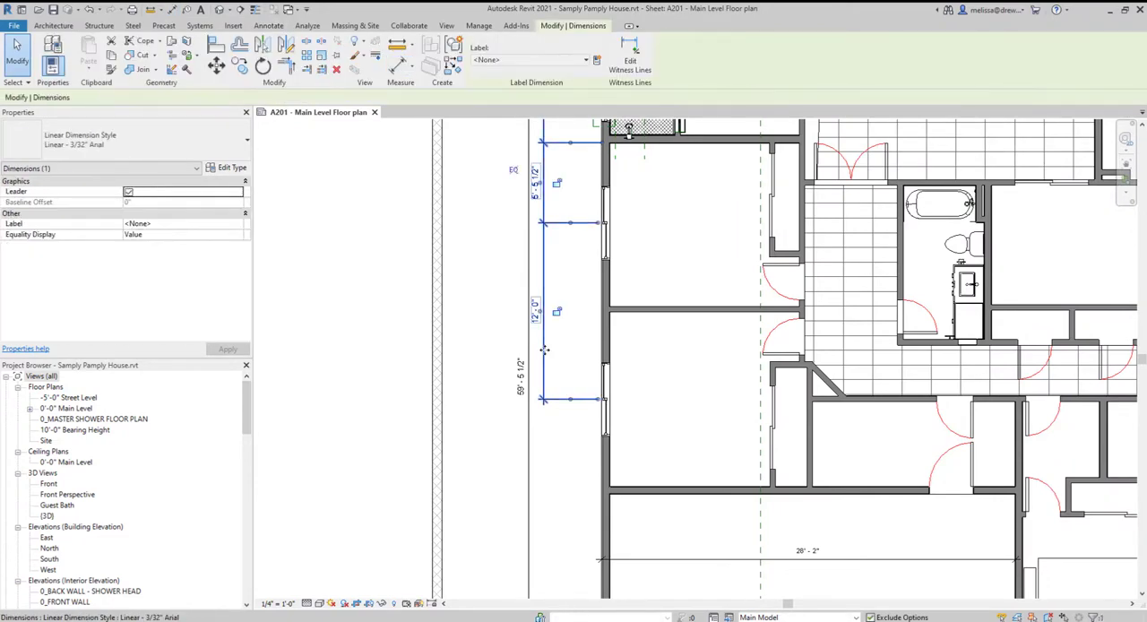
{"action": "scroll", "coordinate": [544, 358], "scroll_direction": "down", "scroll_amount": 2}
{"action": "scroll", "coordinate": [544, 361], "scroll_direction": "down", "scroll_amount": 1}
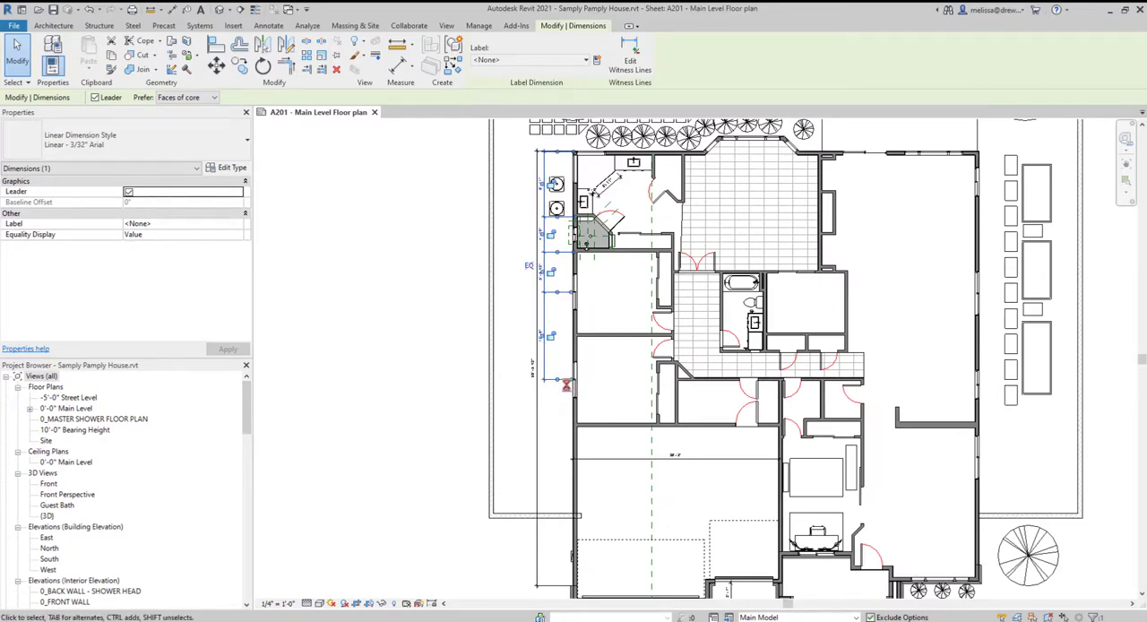
{"action": "scroll", "coordinate": [561, 569], "scroll_direction": "down", "scroll_amount": 2}
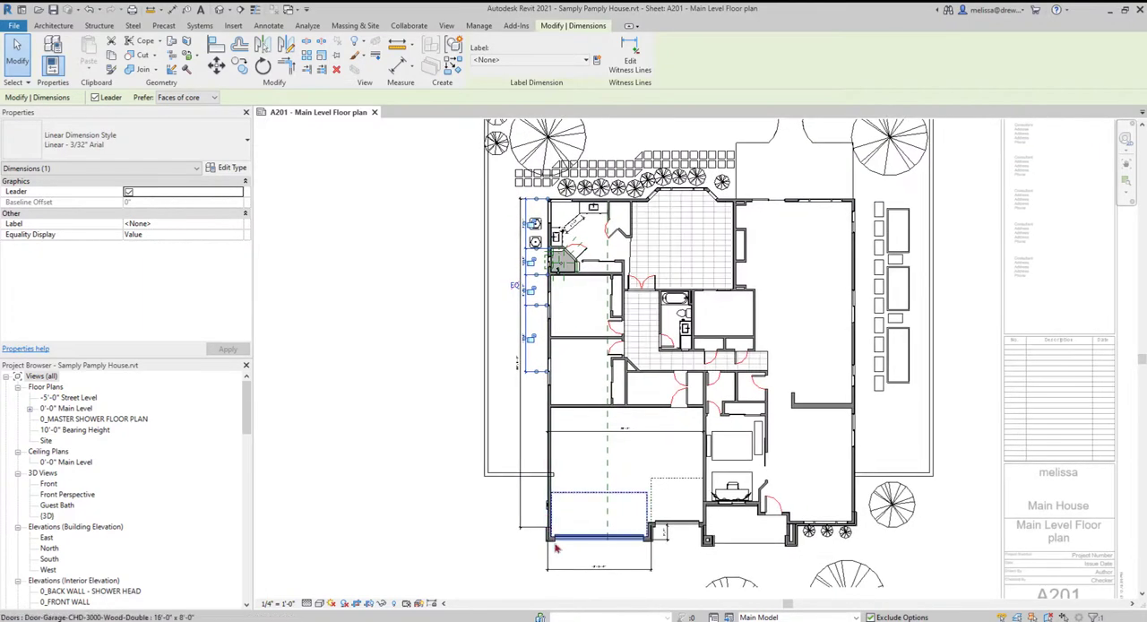
{"action": "scroll", "coordinate": [524, 402], "scroll_direction": "up", "scroll_amount": 1}
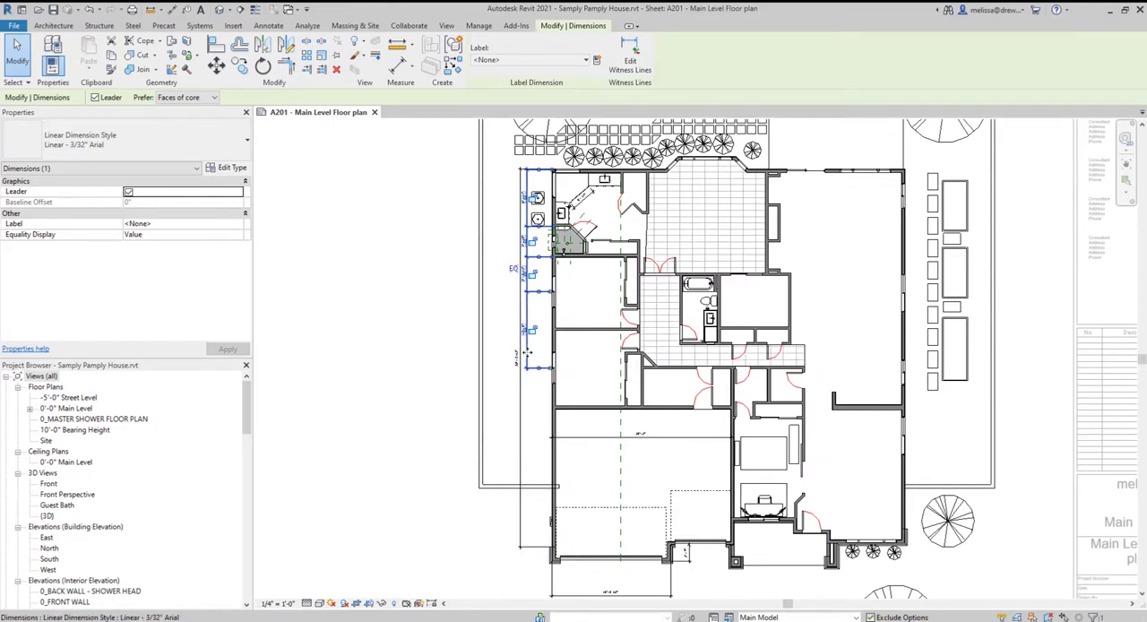
{"action": "scroll", "coordinate": [528, 358], "scroll_direction": "up", "scroll_amount": 2}
{"action": "scroll", "coordinate": [537, 304], "scroll_direction": "down", "scroll_amount": 1}
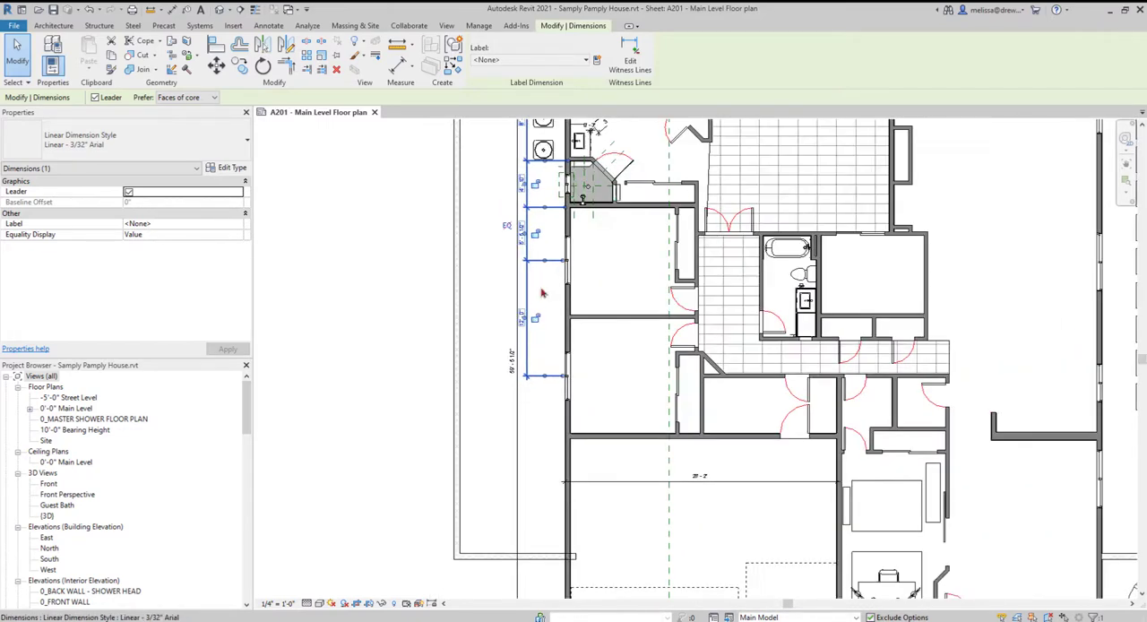
{"action": "left_click", "coordinate": [630, 59]}
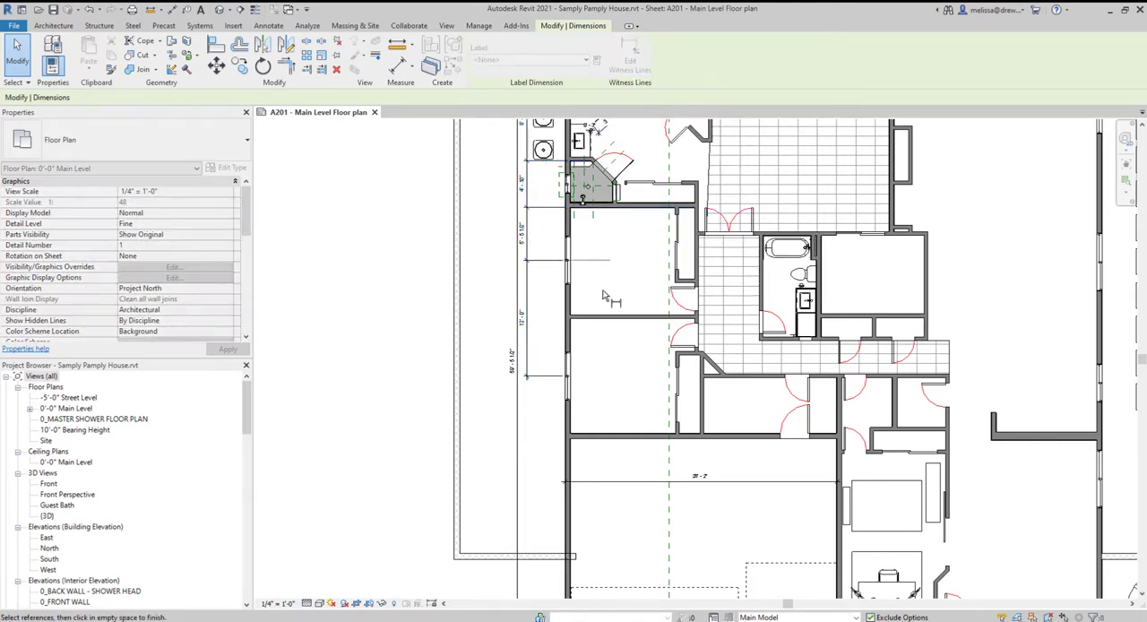
{"action": "scroll", "coordinate": [603, 300], "scroll_direction": "up", "scroll_amount": 4}
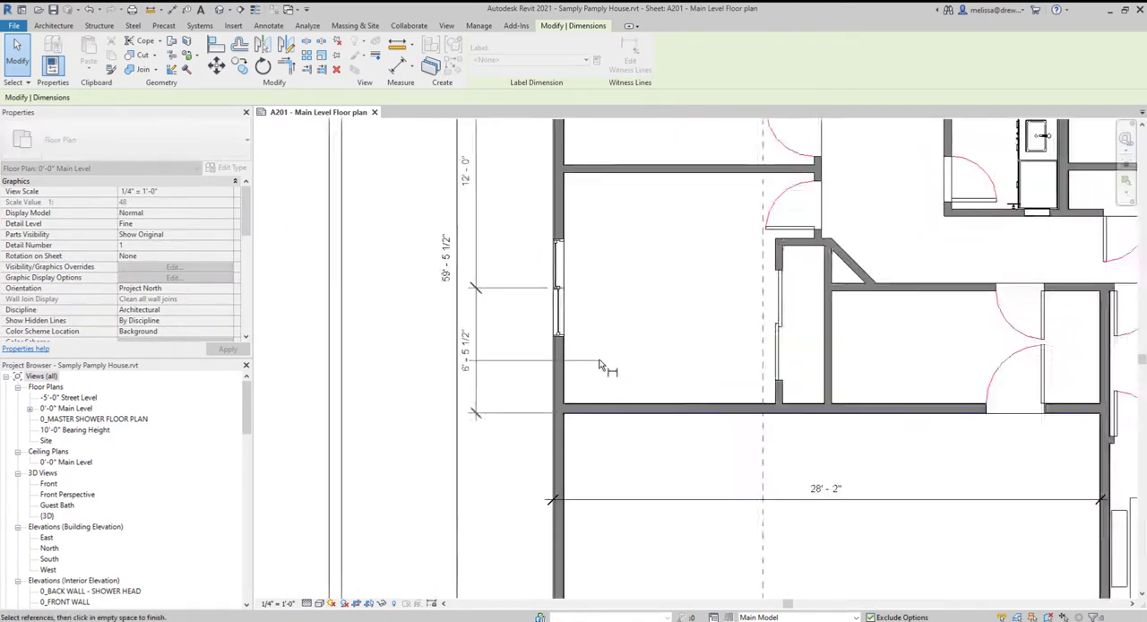
- Extend the dimension string to the garage's front wall beside the double garage door and finish editing its witness lines
{"action": "scroll", "coordinate": [600, 366], "scroll_direction": "down", "scroll_amount": 4}
{"action": "scroll", "coordinate": [591, 596], "scroll_direction": "up", "scroll_amount": 3}
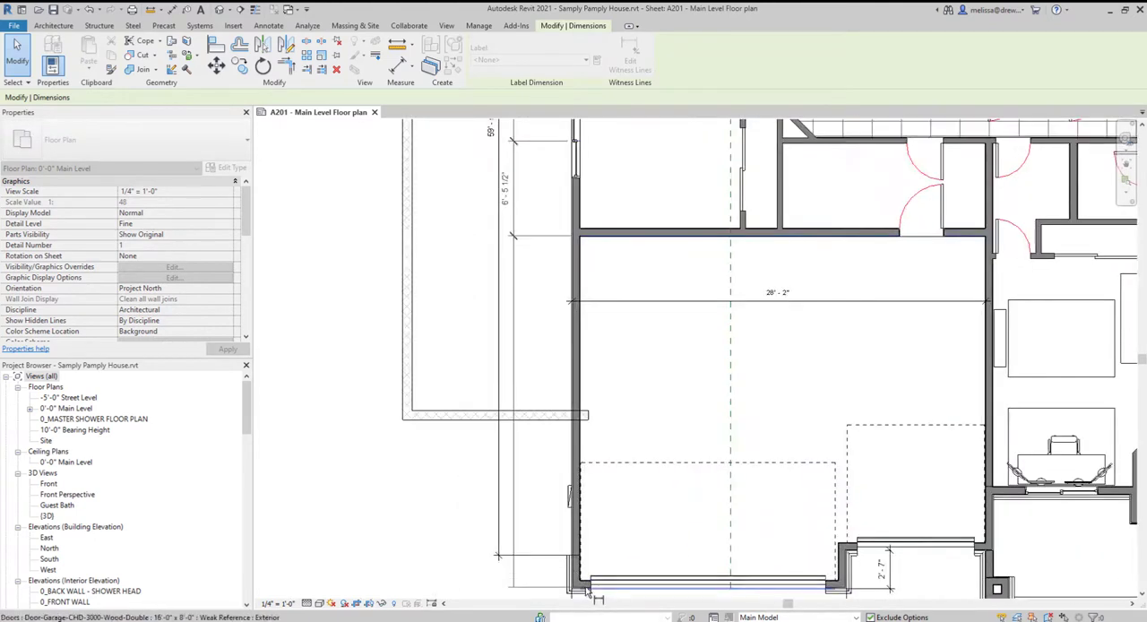
{"action": "left_click", "coordinate": [586, 591]}
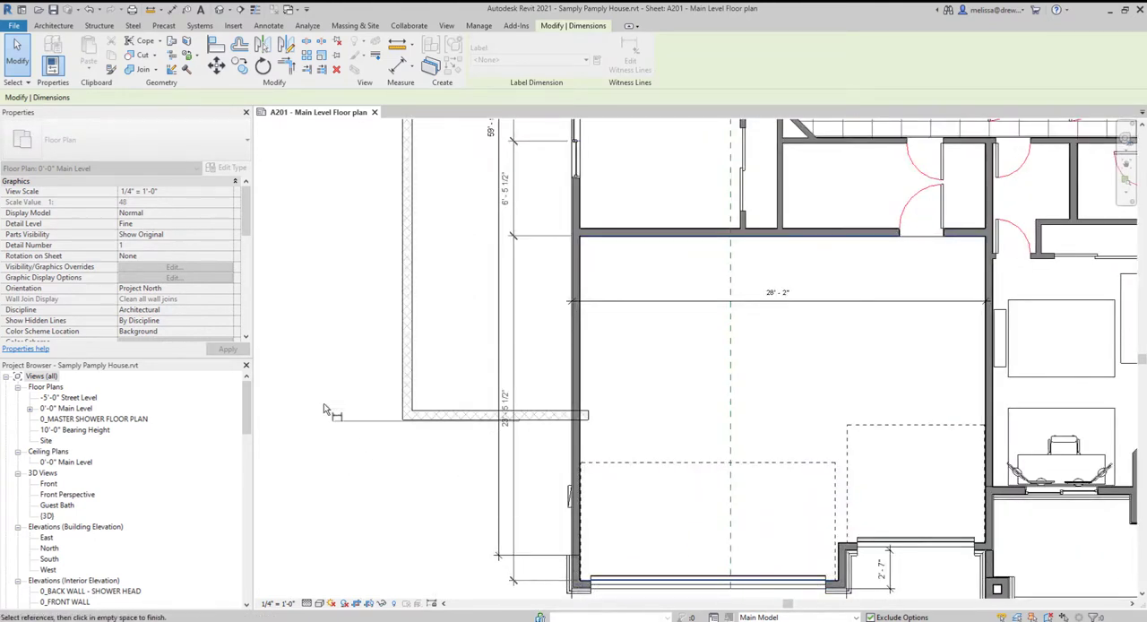
{"action": "left_click", "coordinate": [298, 276]}
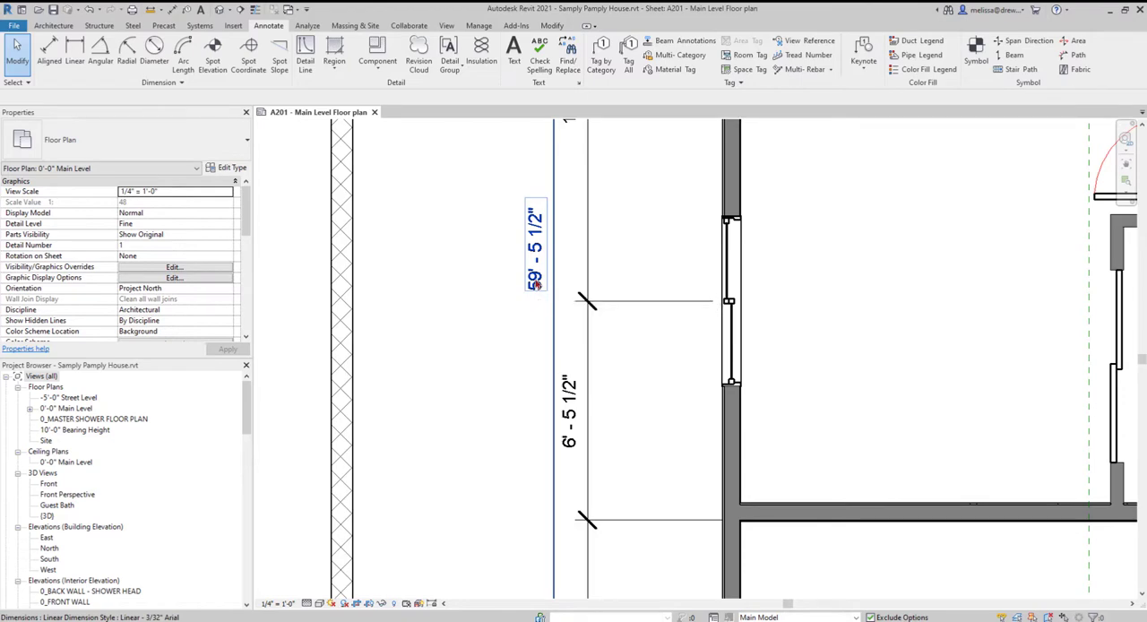
- Add the text MAX below the overall west wall dimension, keeping its actual value as the dimension value
{"action": "double_click", "coordinate": [535, 282]}
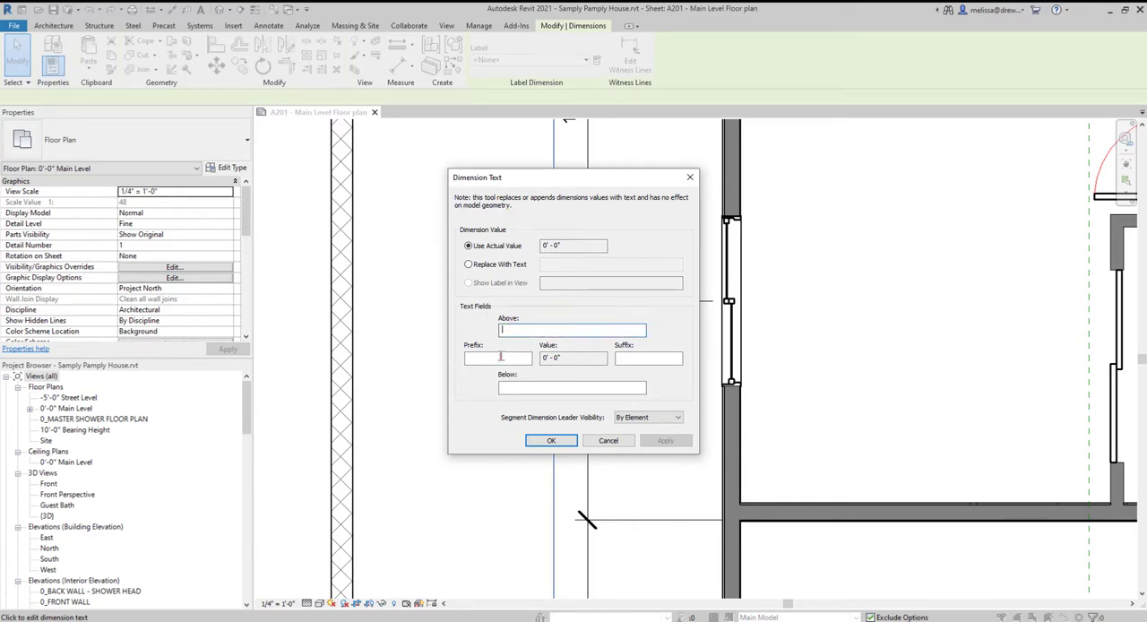
{"action": "left_click", "coordinate": [622, 387]}
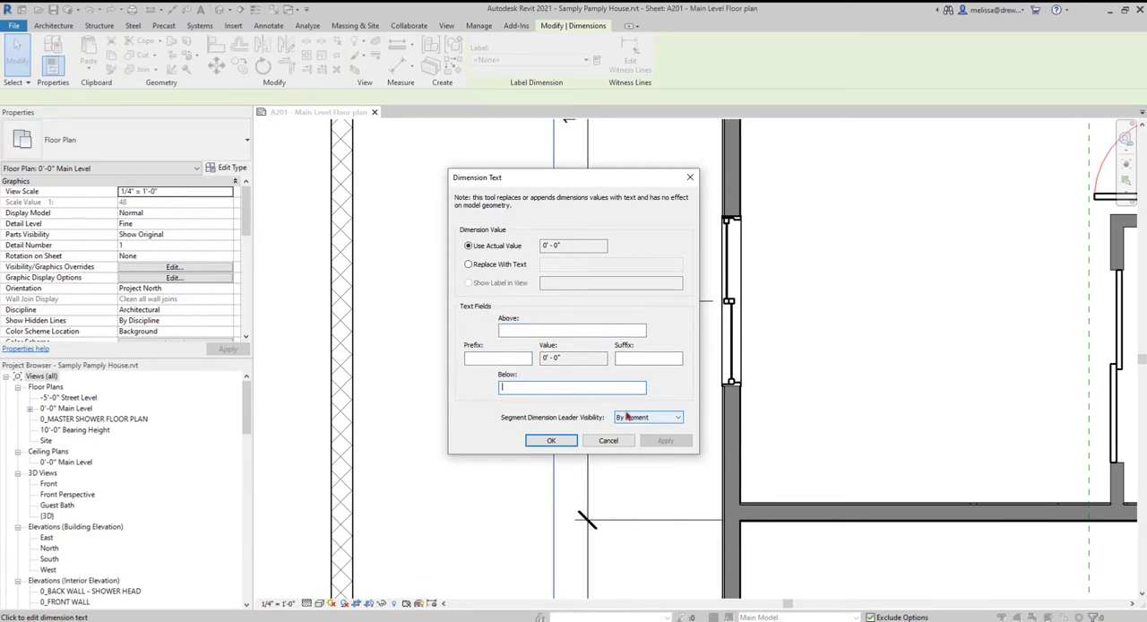
{"action": "left_click", "coordinate": [506, 264]}
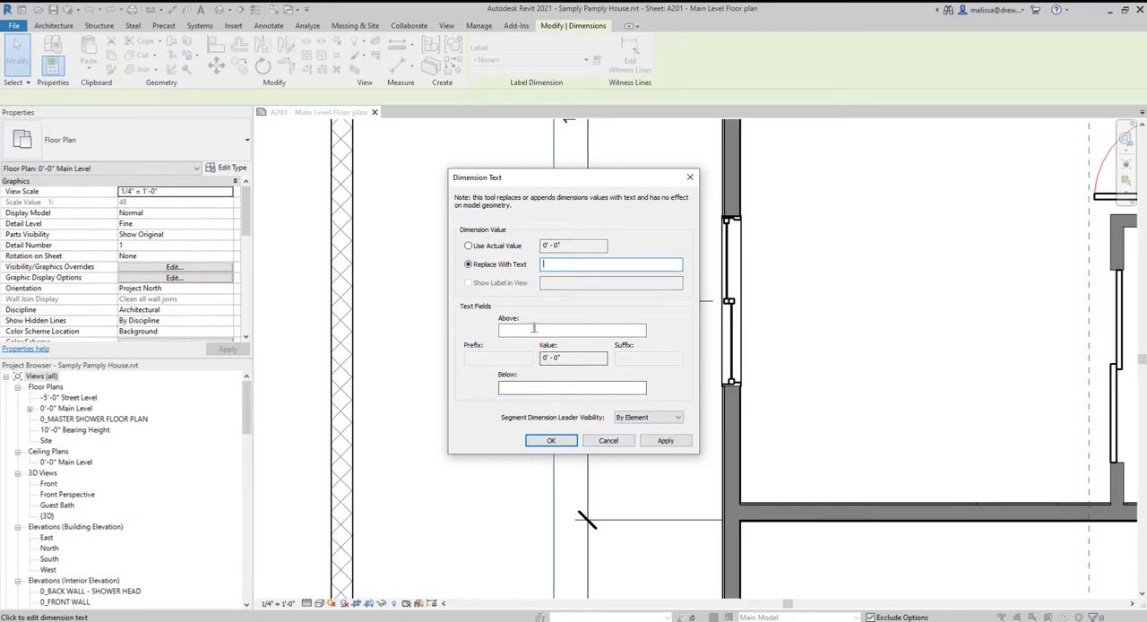
{"action": "left_click", "coordinate": [501, 245]}
{"action": "left_click", "coordinate": [535, 329]}
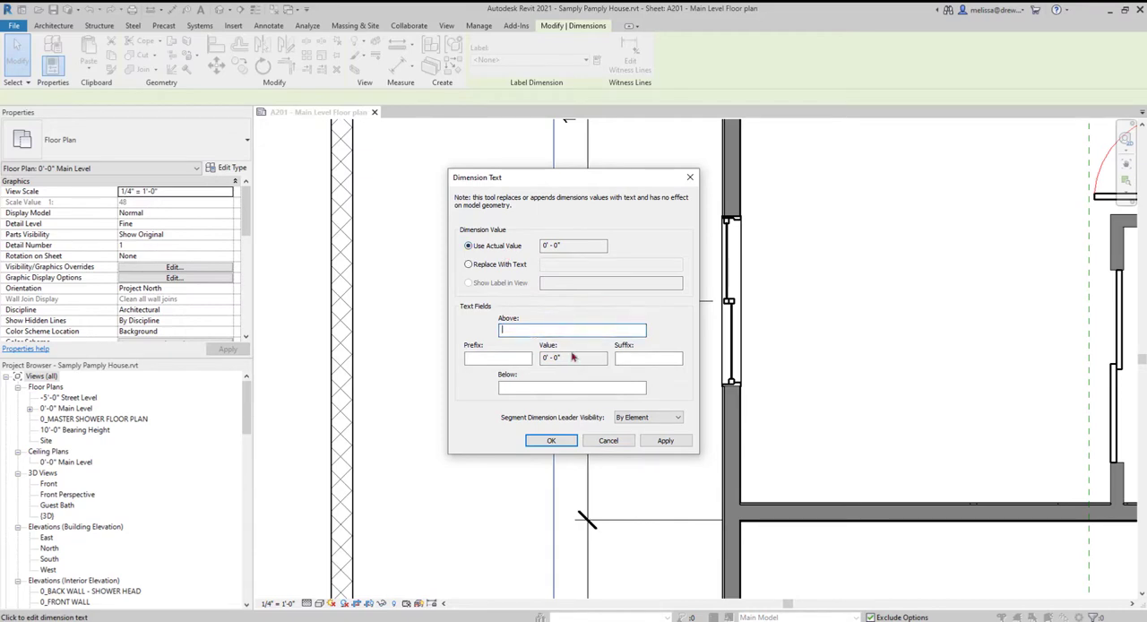
{"action": "left_click", "coordinate": [574, 387]}
{"action": "left_click", "coordinate": [552, 441]}
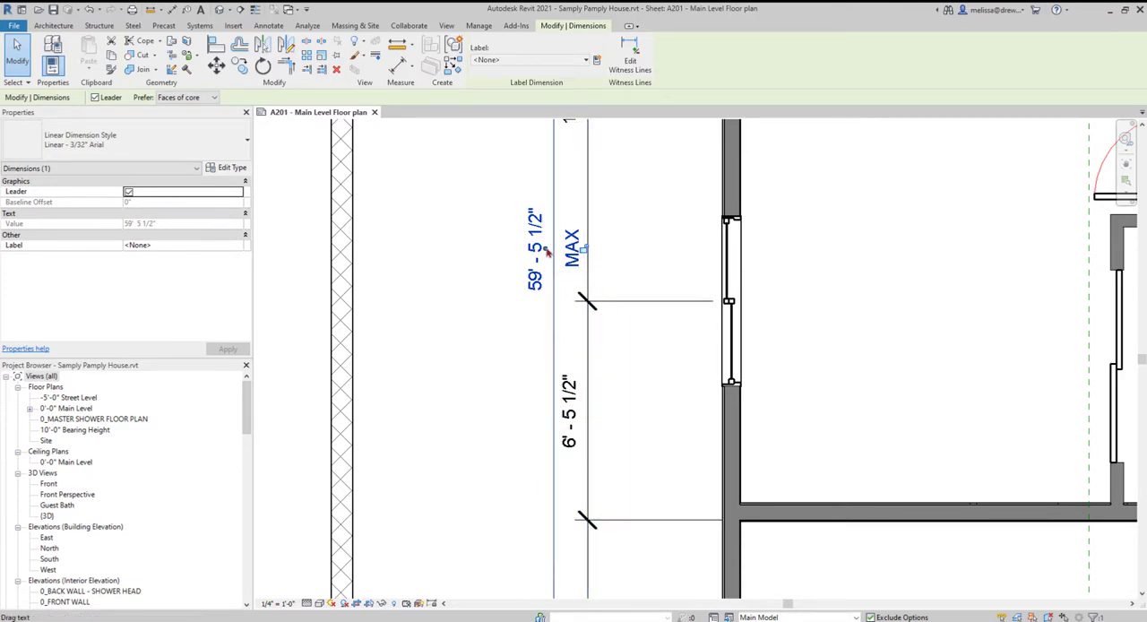
- Move the overall dimension's text west of its dimension line, then turn its leader off and on again
{"action": "mouse_move", "coordinate": [547, 253]}
{"action": "left_mouse_down"}
{"action": "mouse_move", "coordinate": [475, 260]}
{"action": "mouse_move", "coordinate": [490, 377]}
{"action": "left_mouse_up"}
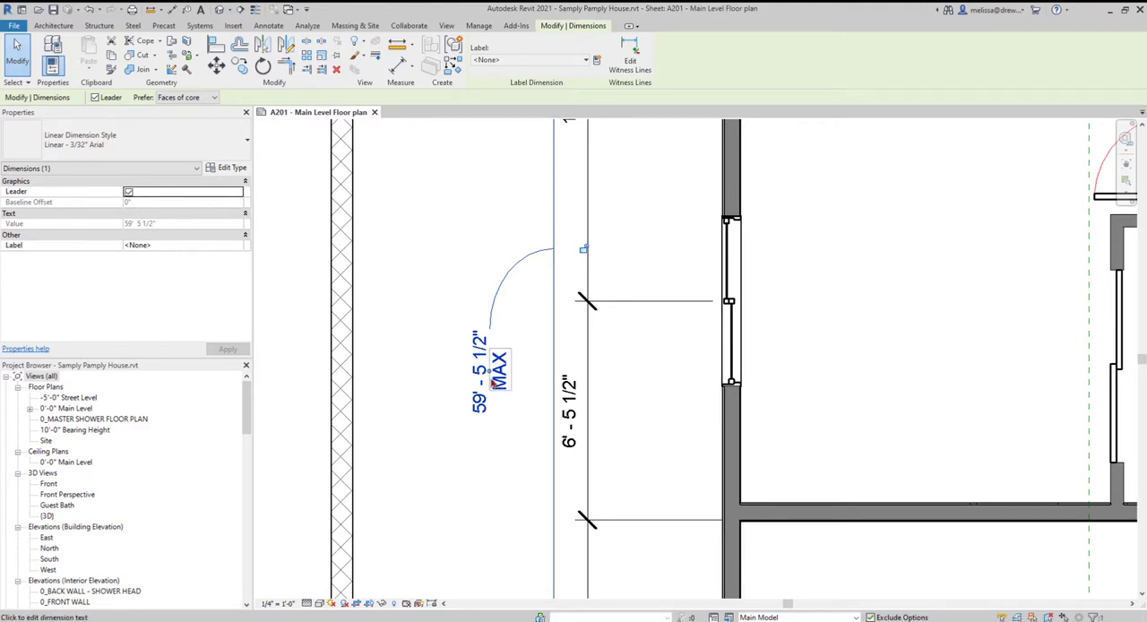
{"action": "left_click_drag", "start_coordinate": [491, 376], "coordinate": [435, 394]}
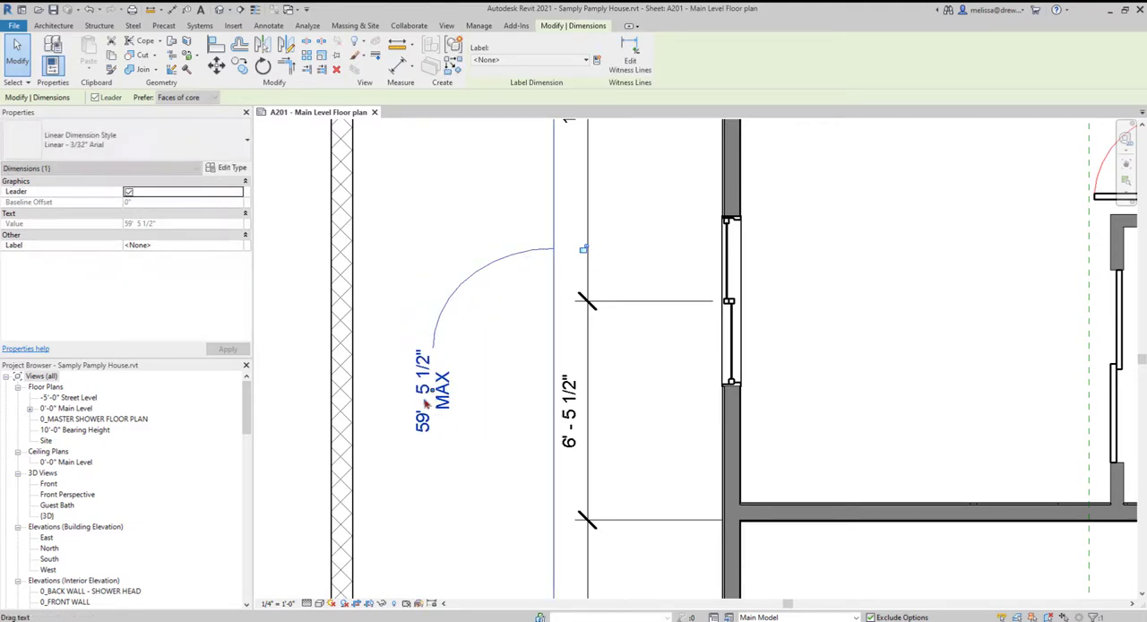
{"action": "left_click", "coordinate": [128, 192]}
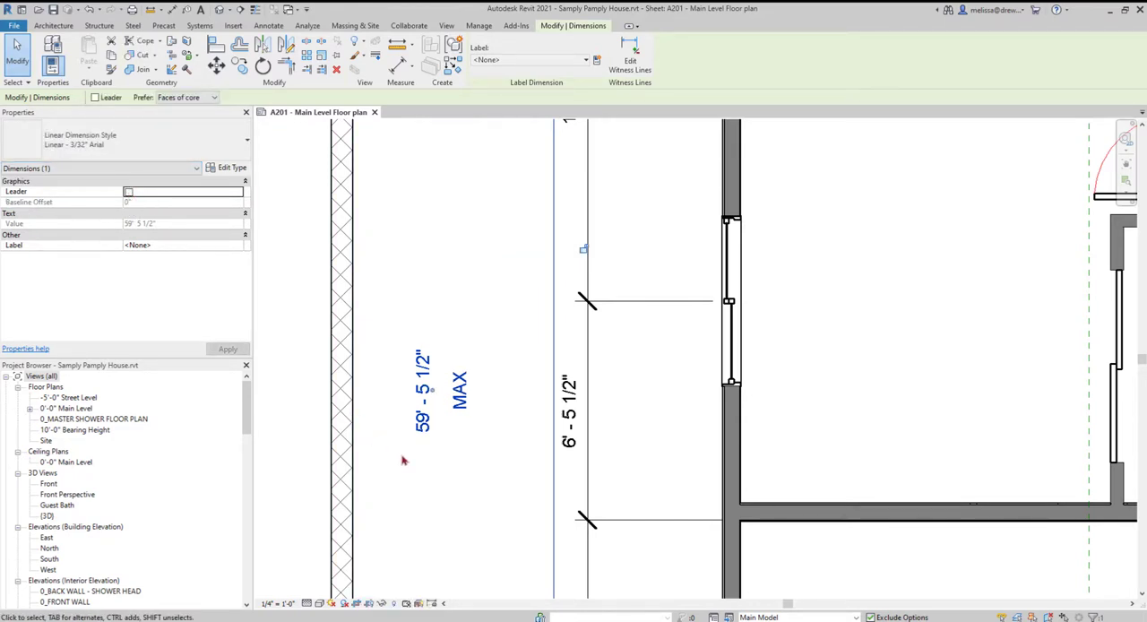
{"action": "left_click", "coordinate": [128, 192]}
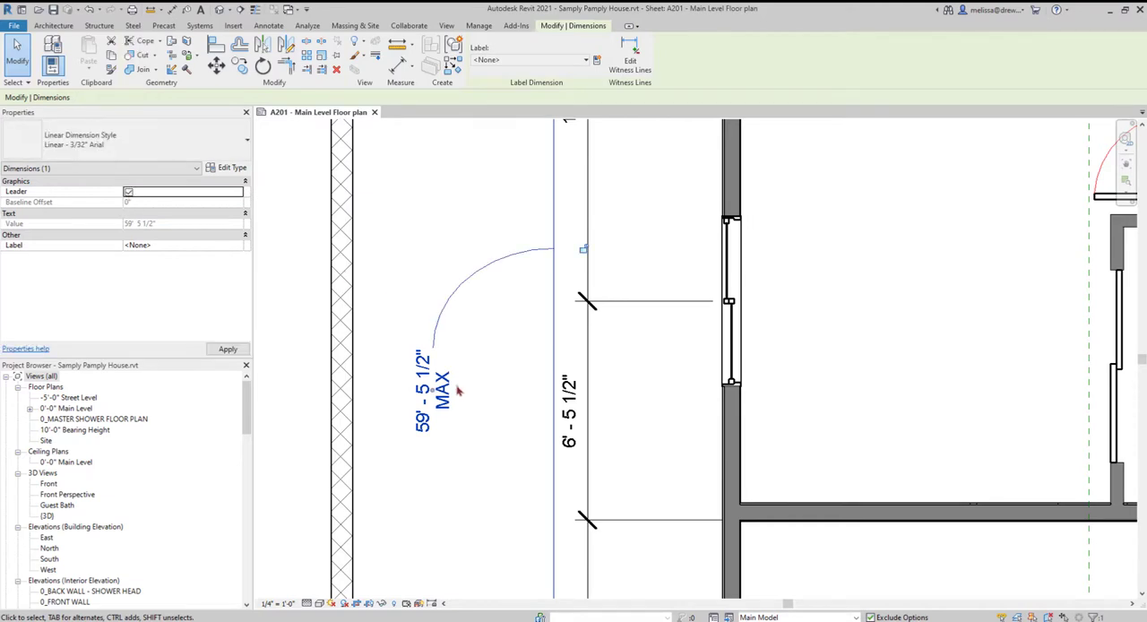
- Examine the tick marks and witness lines where the west dimension strings end at the garage's southwest corner
{"action": "scroll", "coordinate": [517, 381], "scroll_direction": "down", "scroll_amount": 2}
{"action": "scroll", "coordinate": [521, 343], "scroll_direction": "up", "scroll_amount": 2}
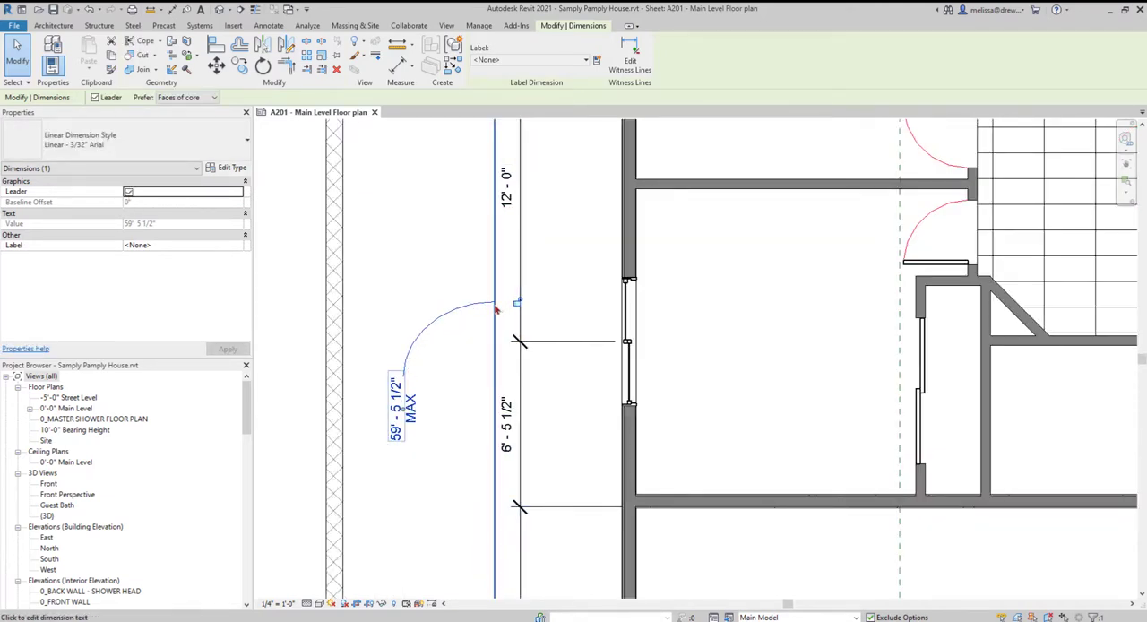
{"action": "scroll", "coordinate": [495, 309], "scroll_direction": "down", "scroll_amount": 3}
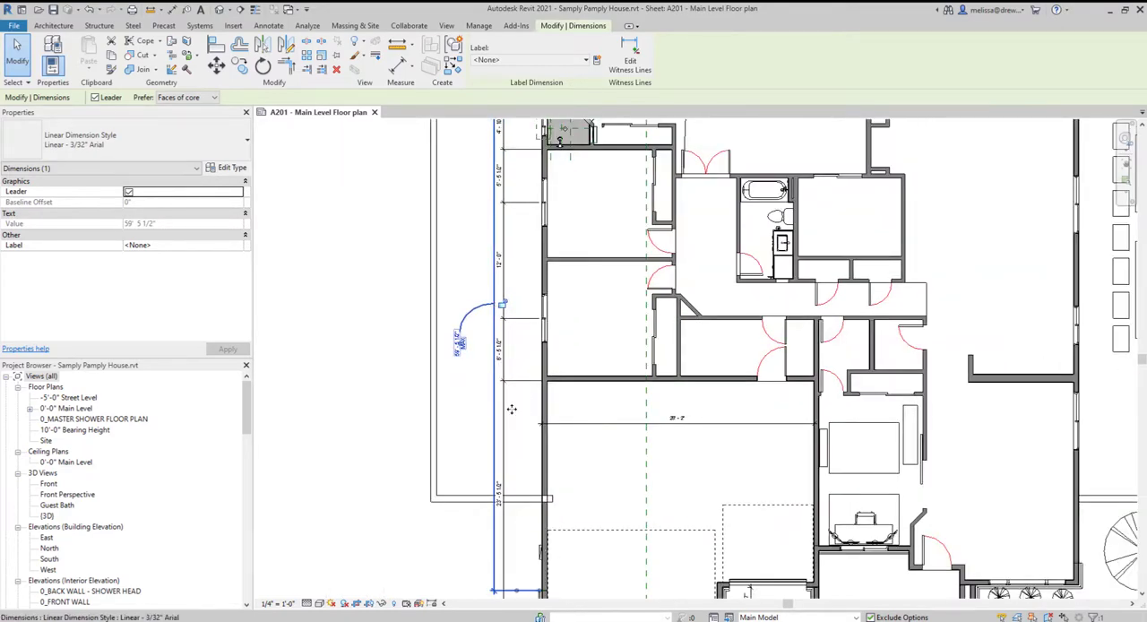
{"action": "scroll", "coordinate": [512, 460], "scroll_direction": "up", "scroll_amount": 5}
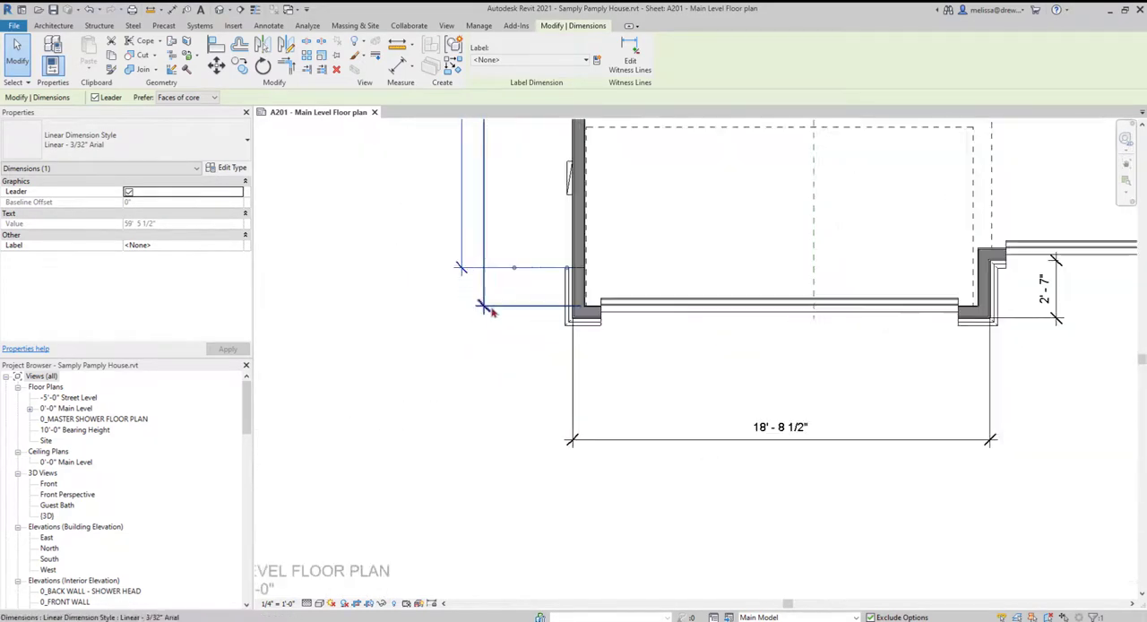
{"action": "scroll", "coordinate": [491, 311], "scroll_direction": "up", "scroll_amount": 2}
{"action": "scroll", "coordinate": [514, 369], "scroll_direction": "down", "scroll_amount": 6}
{"action": "middle_click_drag", "start_coordinate": [507, 346], "coordinate": [427, 511]}
{"action": "scroll", "coordinate": [434, 480], "scroll_direction": "down", "scroll_amount": 1}
- Review the graphics and text type parameters of the Linear - 3/32" Arial dimension style without changing them
{"action": "left_click", "coordinate": [231, 169]}
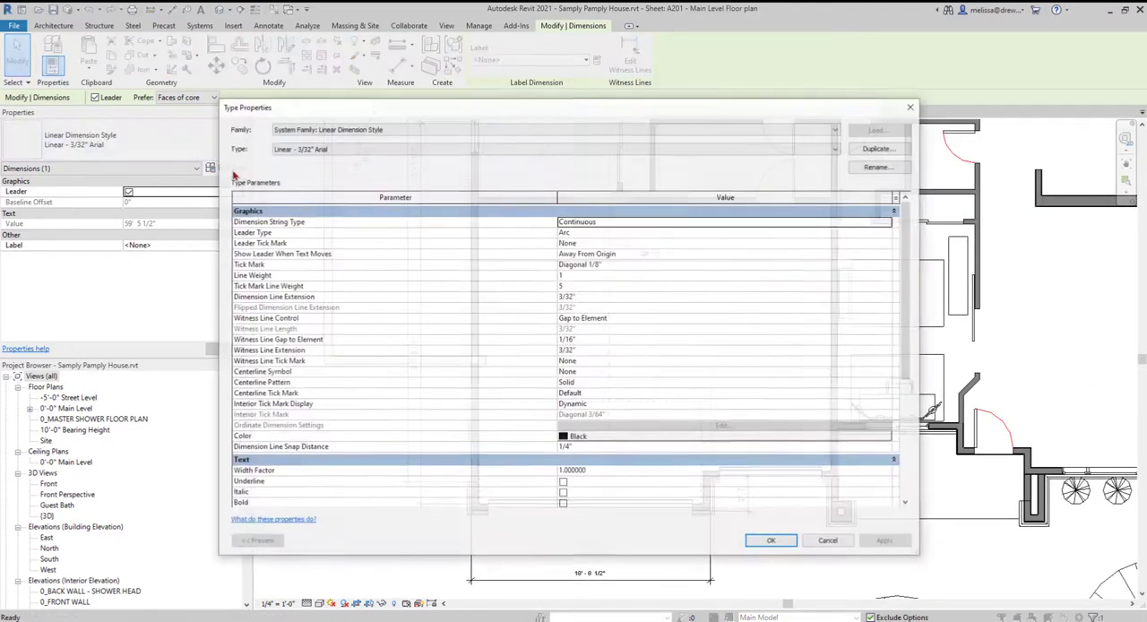
{"action": "scroll", "coordinate": [379, 364], "scroll_direction": "down", "scroll_amount": 6}
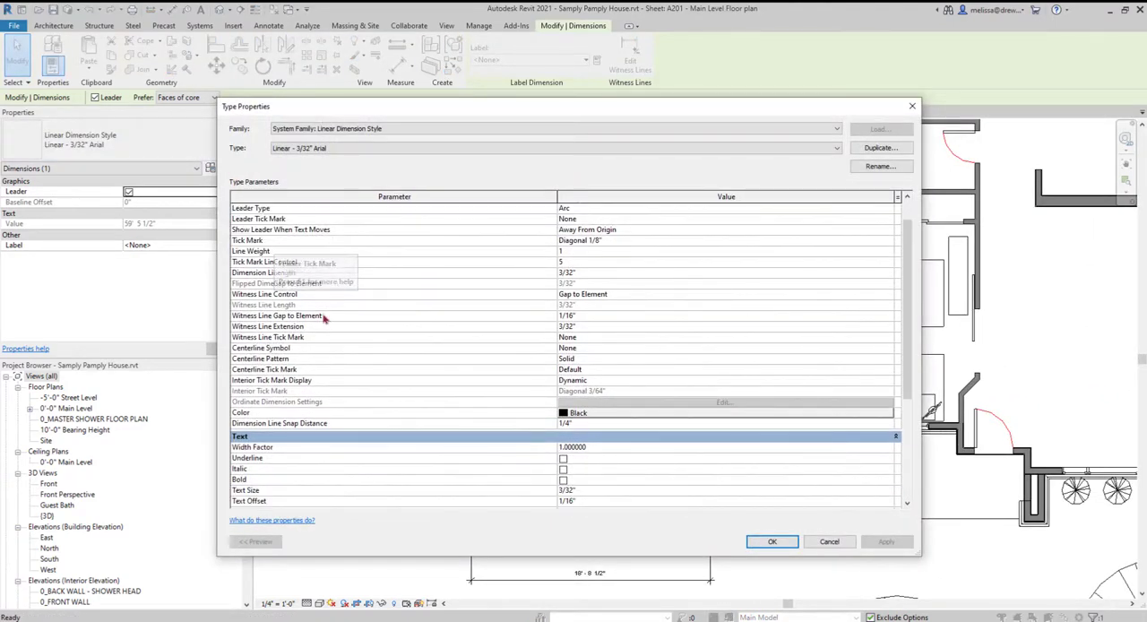
{"action": "scroll", "coordinate": [371, 405], "scroll_direction": "up", "scroll_amount": 1}
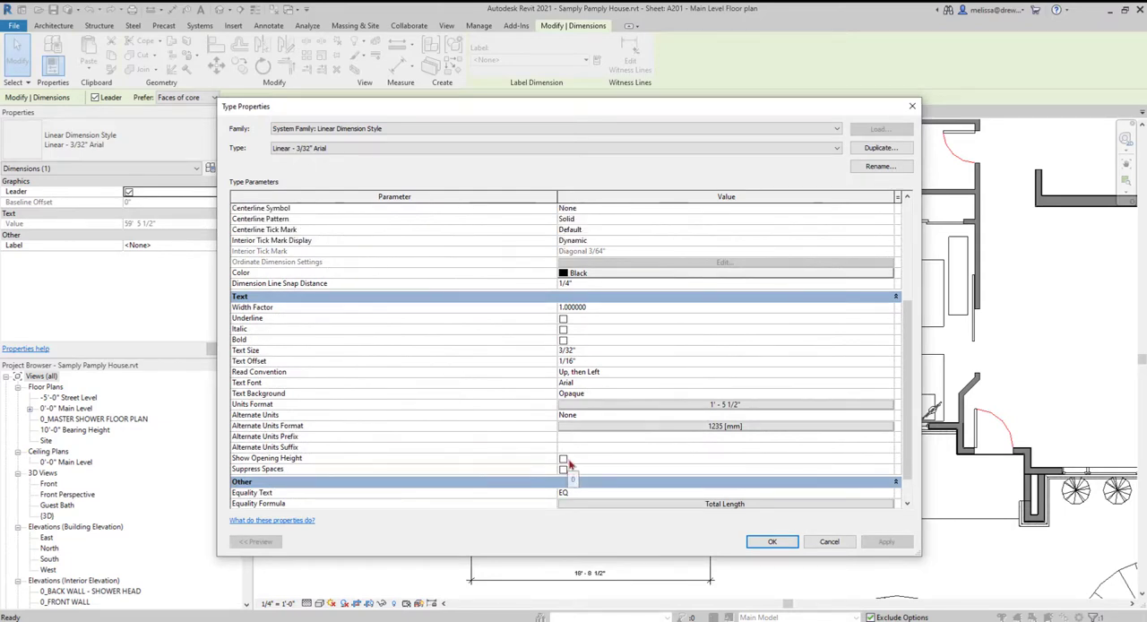
{"action": "scroll", "coordinate": [578, 452], "scroll_direction": "up", "scroll_amount": 5}
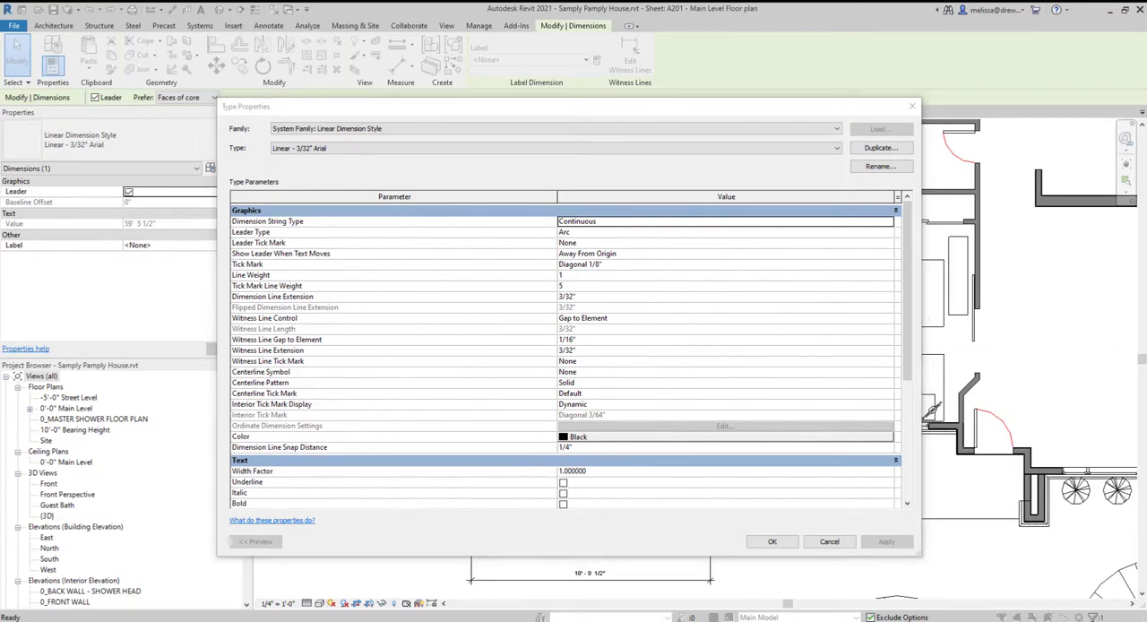
{"action": "left_click", "coordinate": [772, 542]}
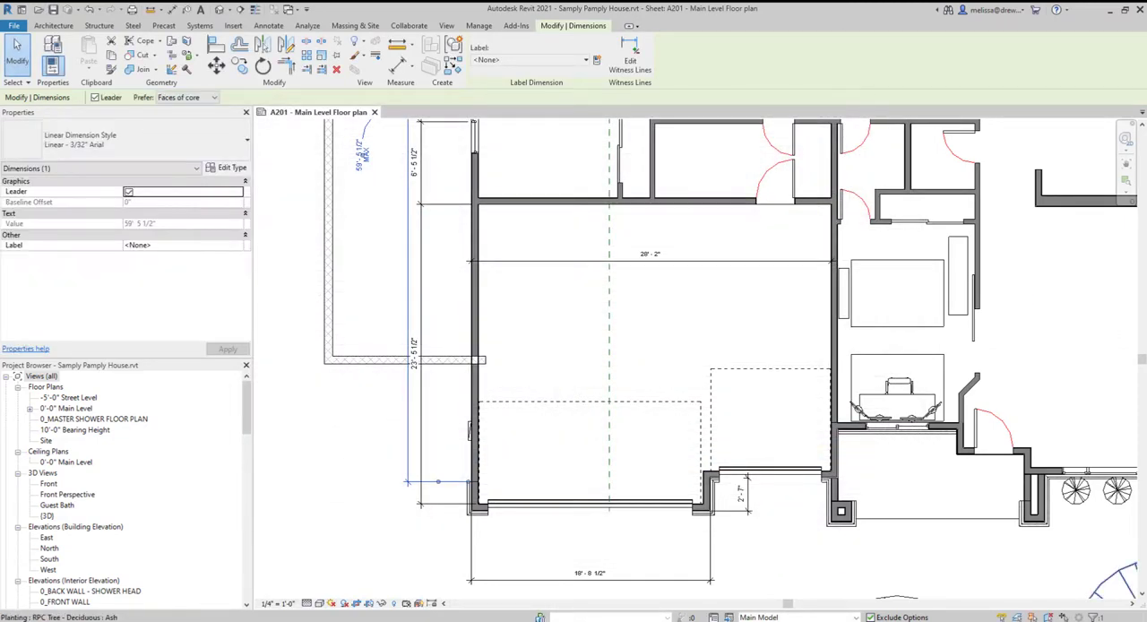